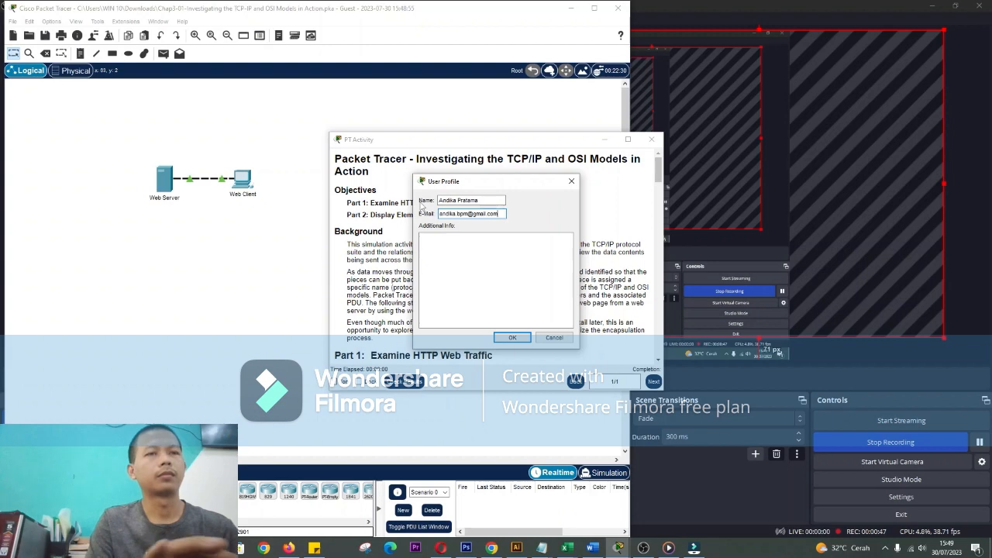
Confirm the user profile with the entered name and e-mail.
key("Return")
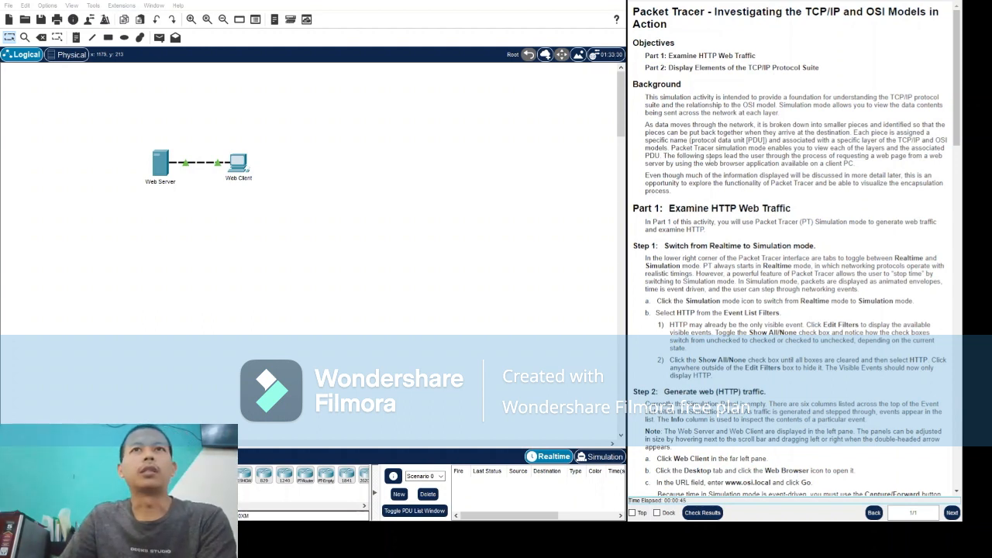
Following Part 1 of the activity instructions, switch from Realtime to Simulation mode and toggle the visibility of all event types.
left_click_drag(957, 118, 958, 129)
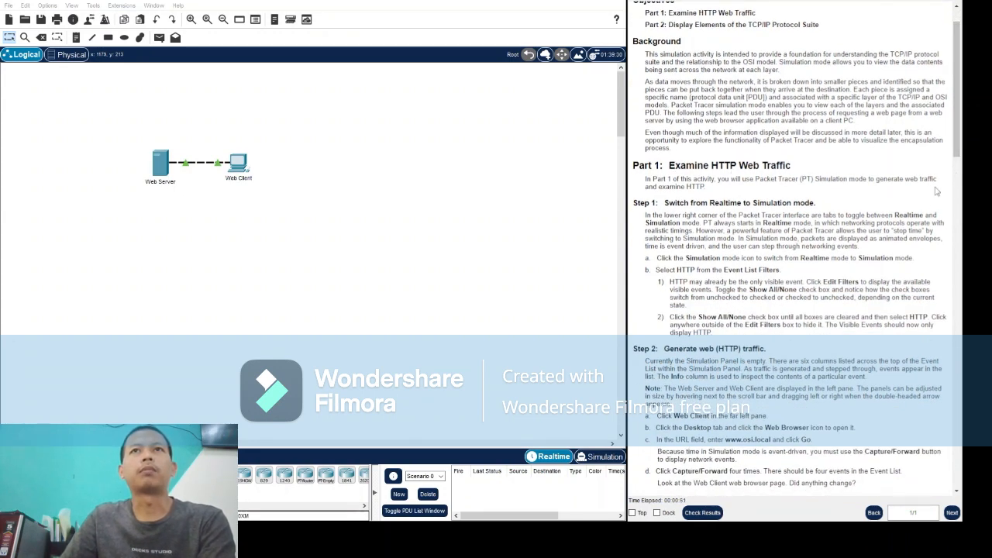
left_click_drag(957, 147, 956, 172)
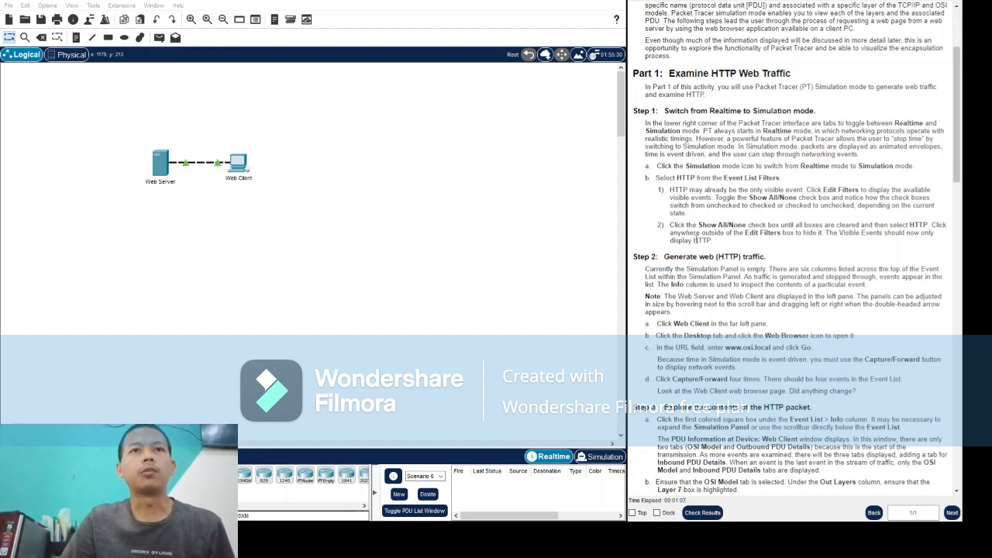
left_click(592, 459)
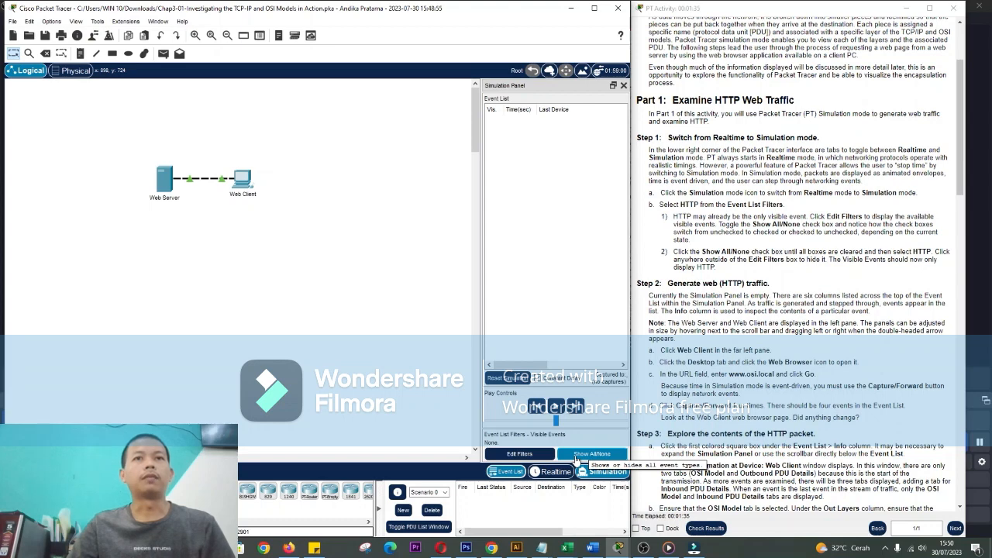
left_click(575, 455)
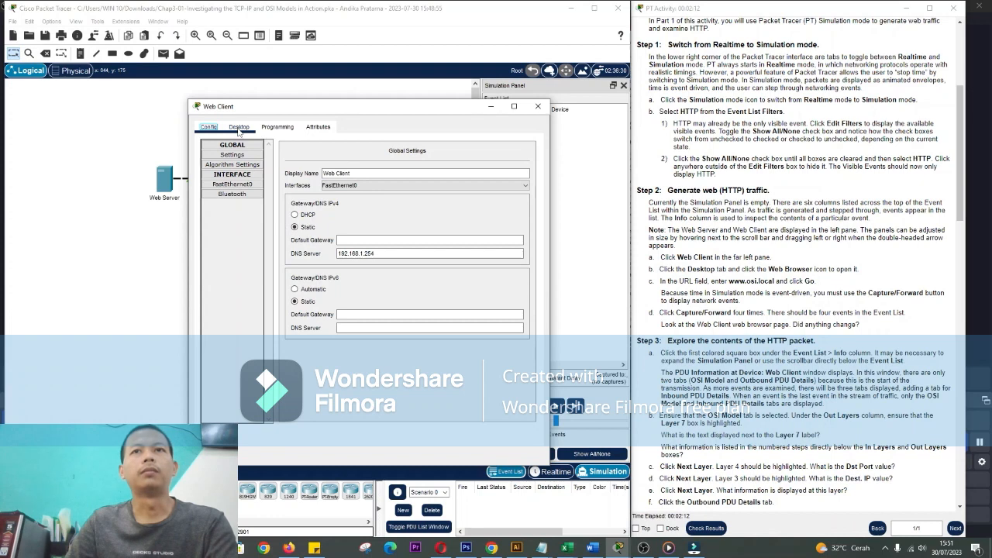
left_click(238, 127)
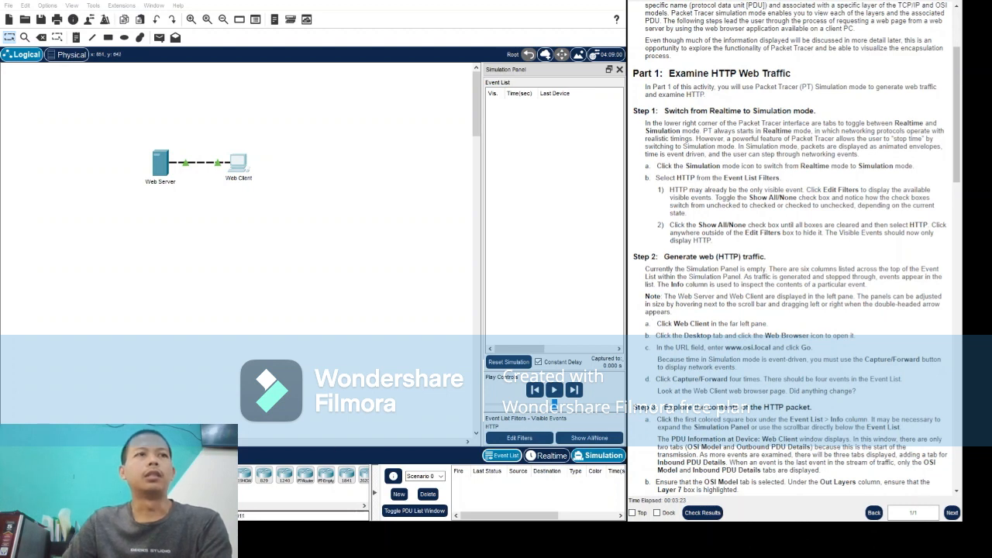
left_click(573, 389)
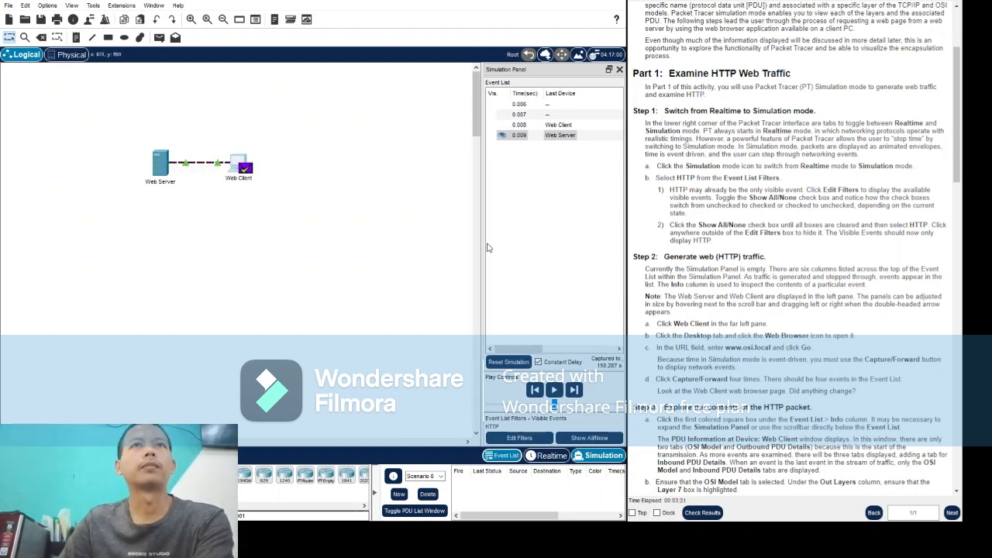
Widen the Simulation Panel to show the event types and open the PDU information of the first HTTP event at 0.006 s.
left_click_drag(481, 234, 274, 241)
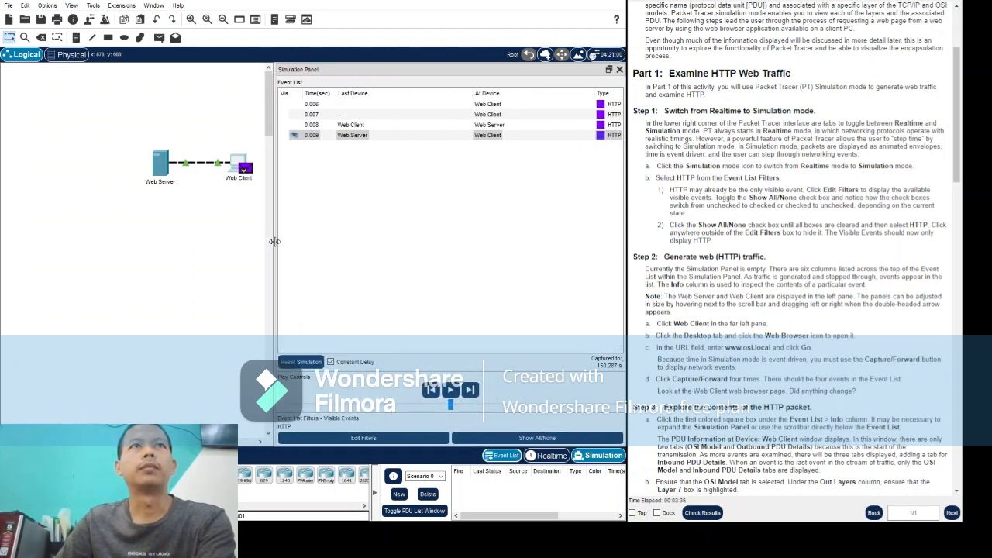
scroll(759, 389, "down", 1)
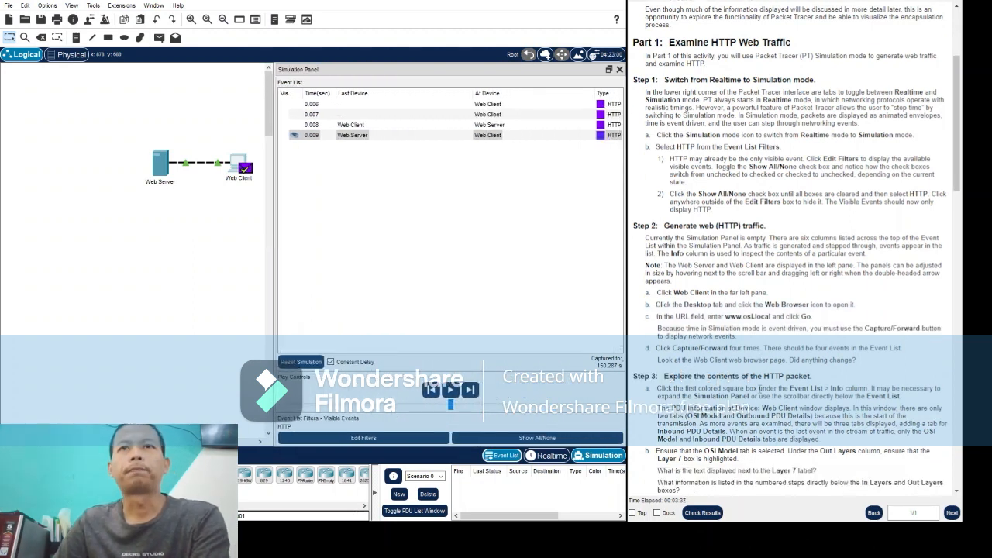
scroll(758, 389, "down", 1)
scroll(657, 339, "down", 1)
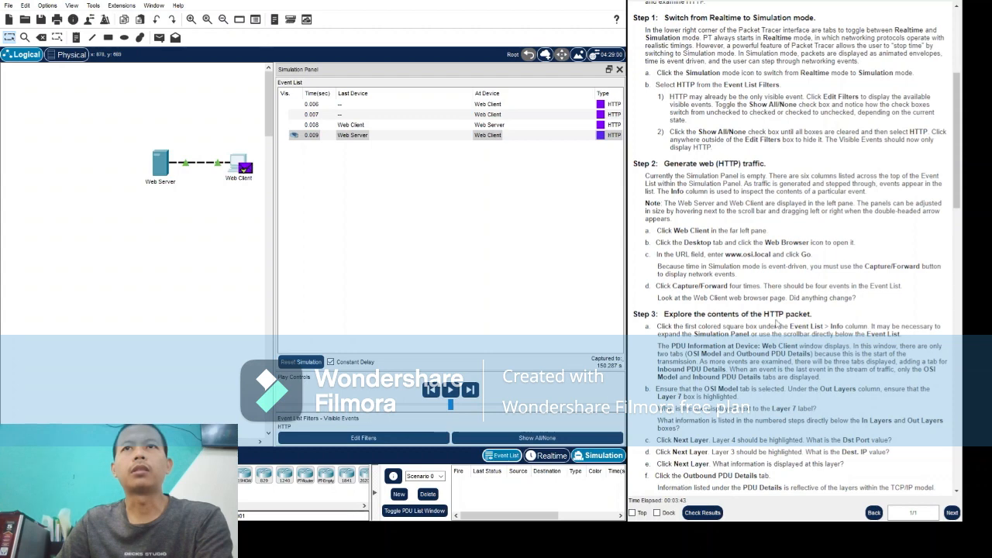
scroll(805, 337, "down", 1)
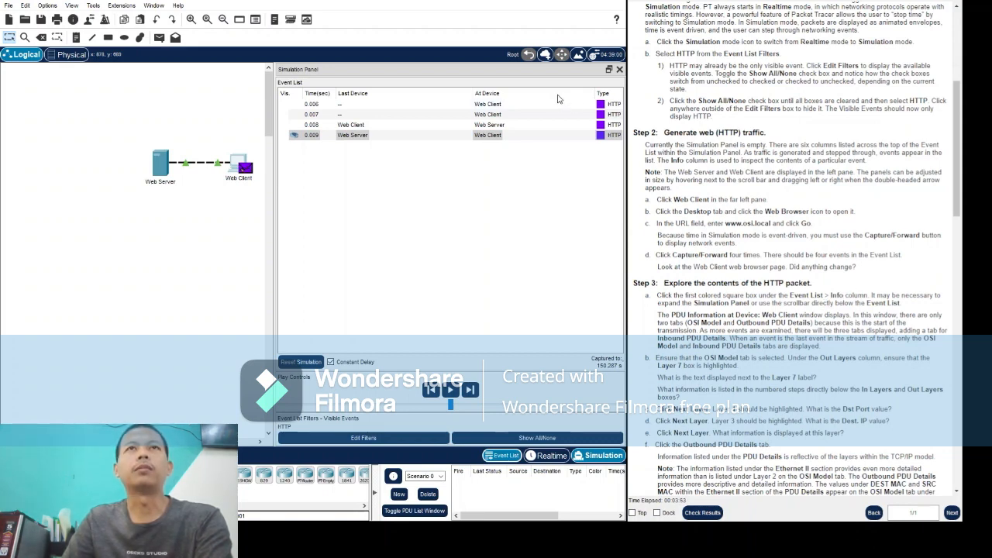
left_click(602, 109)
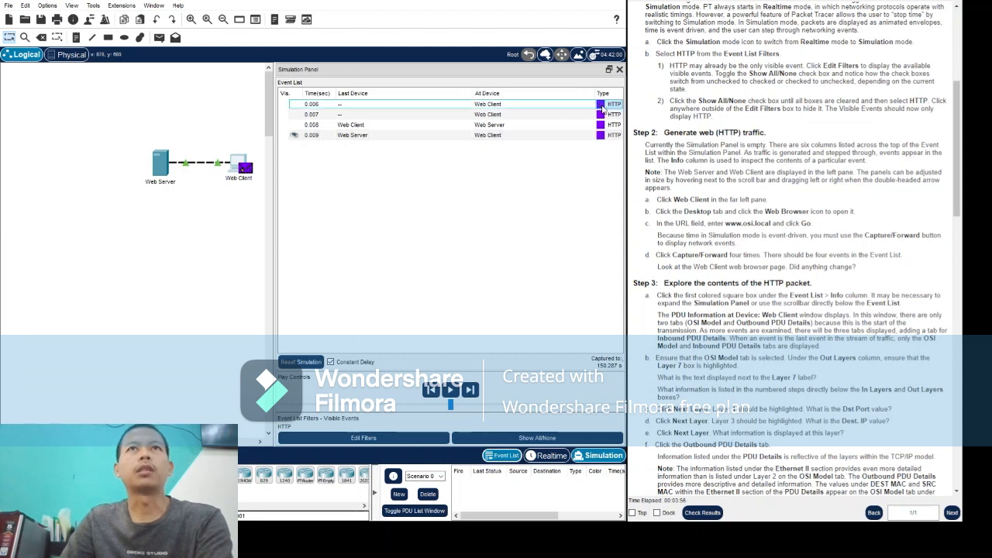
Dock the PDU information panel beside the event list and widen it so both layer columns are readable.
left_click_drag(559, 114, 523, 147)
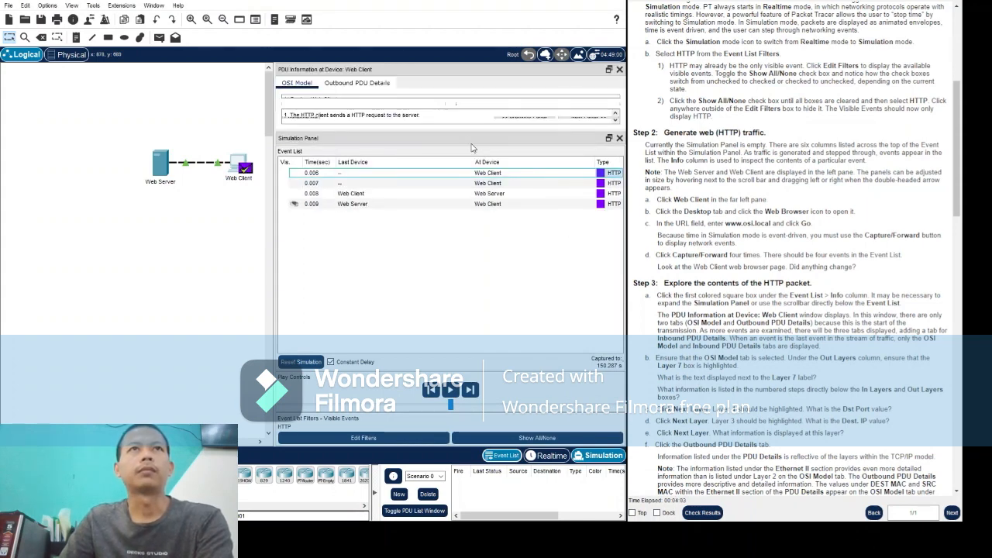
left_click_drag(494, 75, 297, 236)
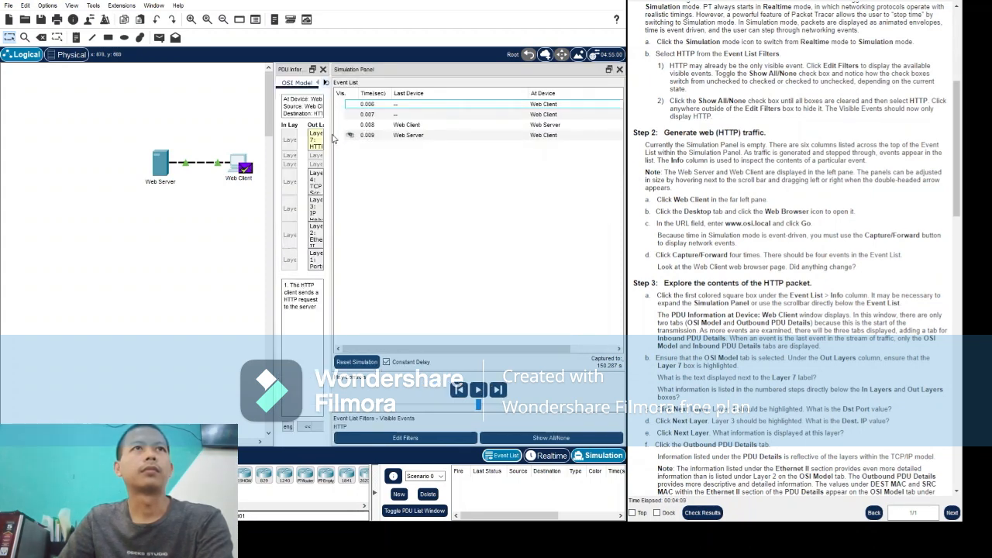
left_click_drag(270, 161, 523, 188)
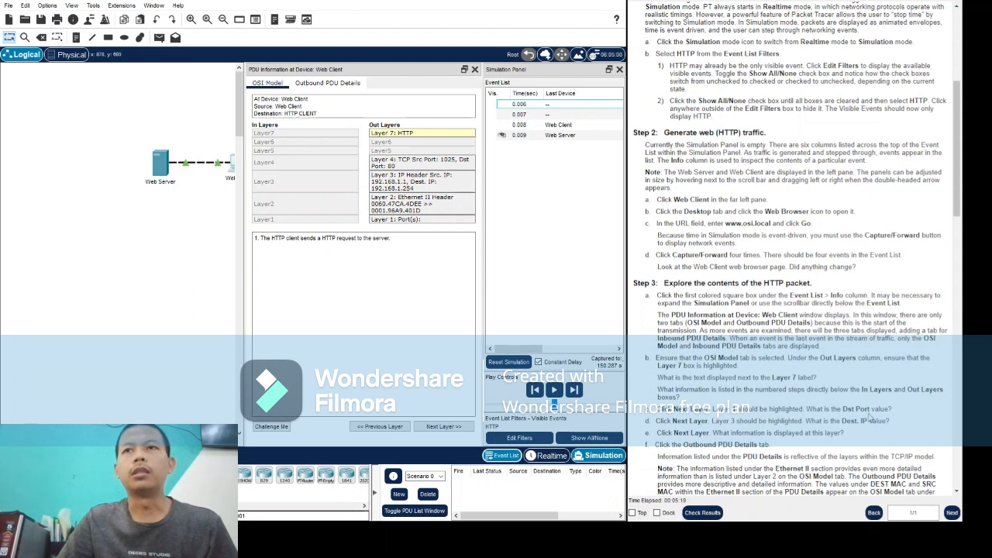
Examine the outgoing Layer 4, Layer 3 and Layer 2 information of the first HTTP event in the OSI model view.
left_click(396, 161)
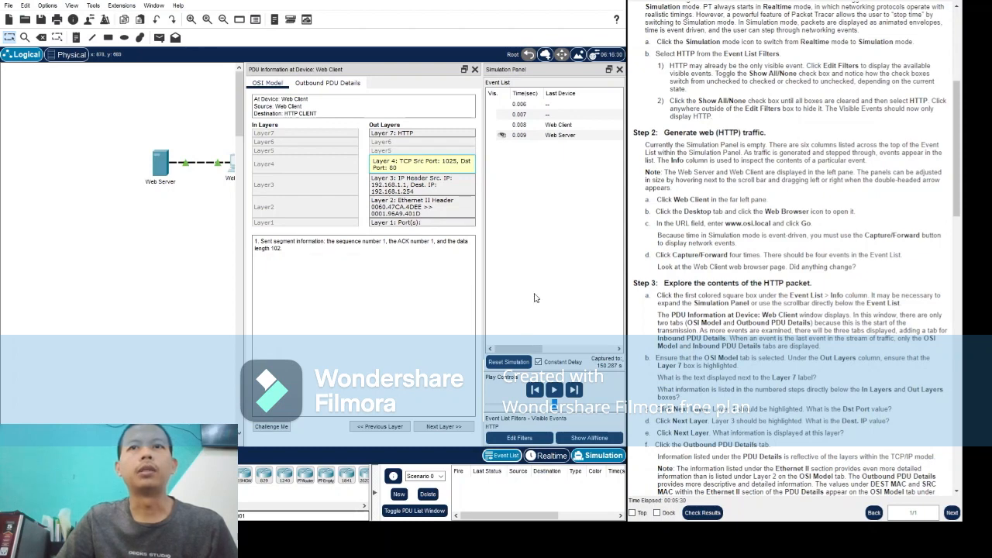
left_click(415, 192)
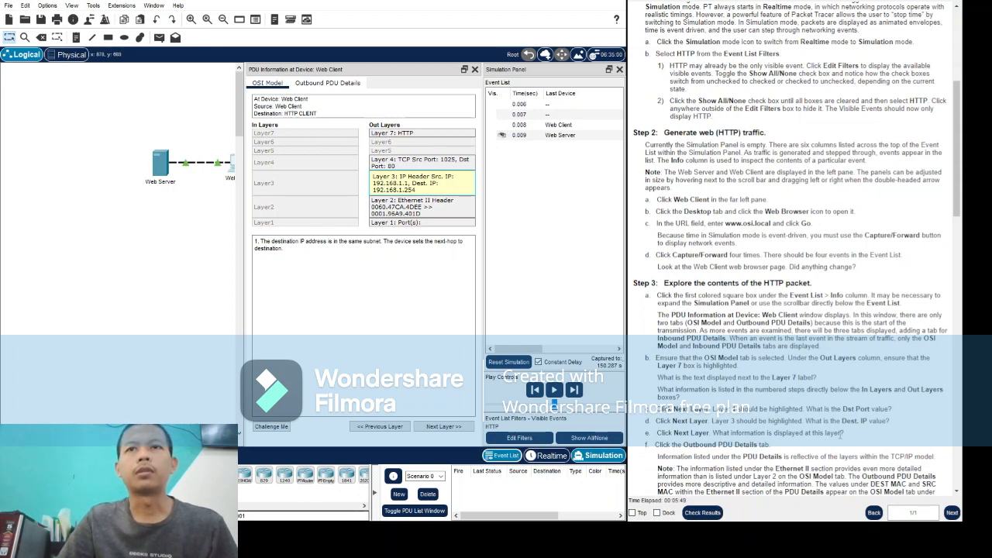
left_click(404, 212)
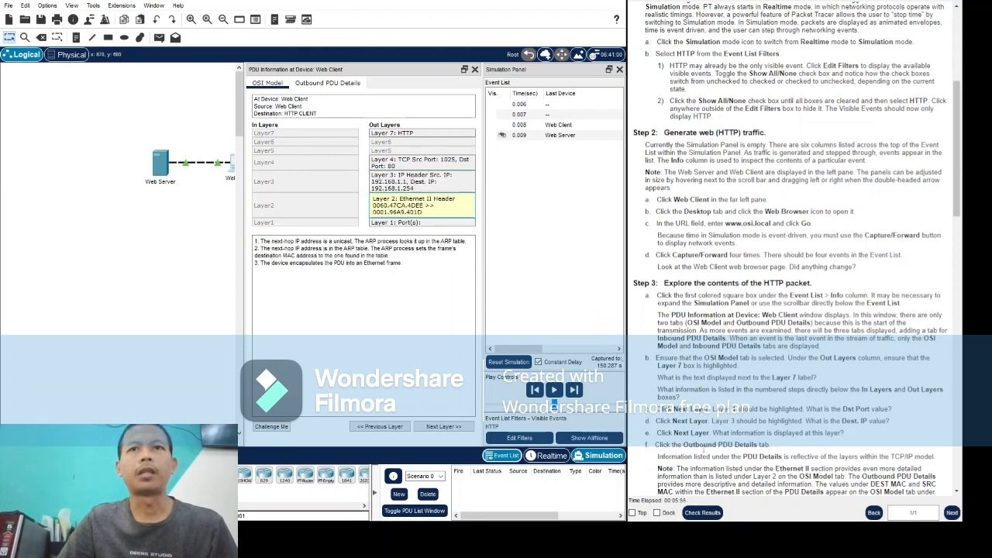
Examine the first event's outbound PDU details for the Ethernet II, IP, TCP and HTTP sections against the activity questions, and close its PDU information.
left_click(335, 83)
scroll(783, 447, "down", 4)
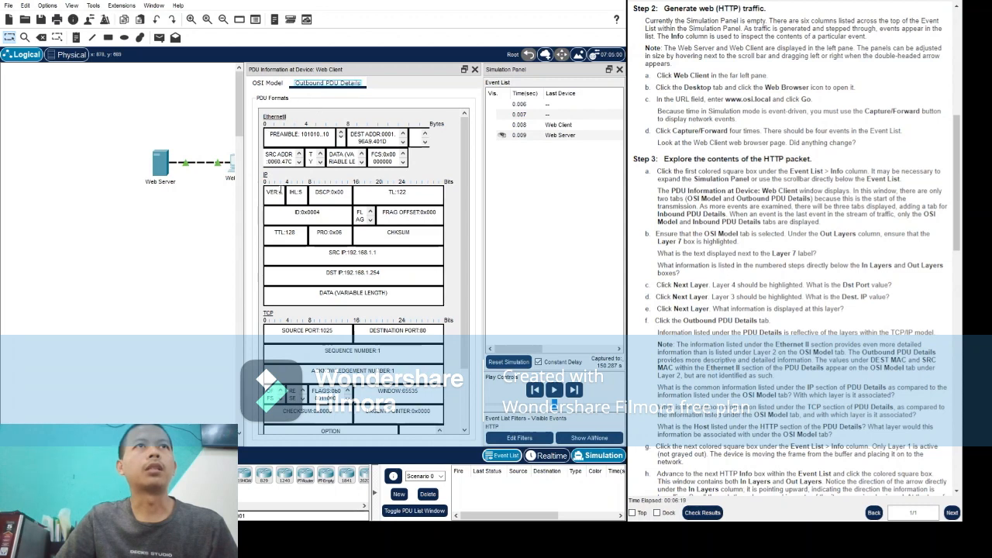
scroll(275, 190, "down", 3)
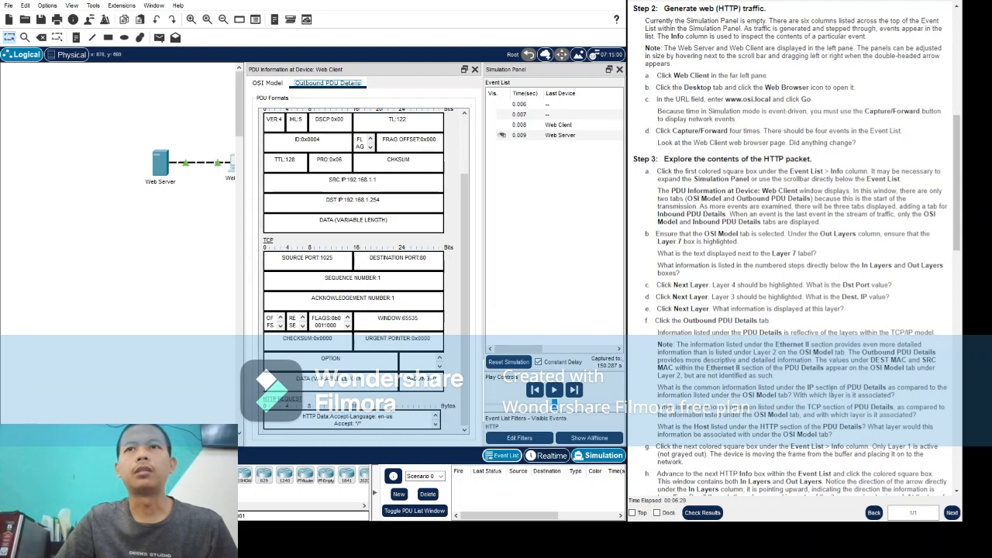
scroll(264, 214, "up", 3)
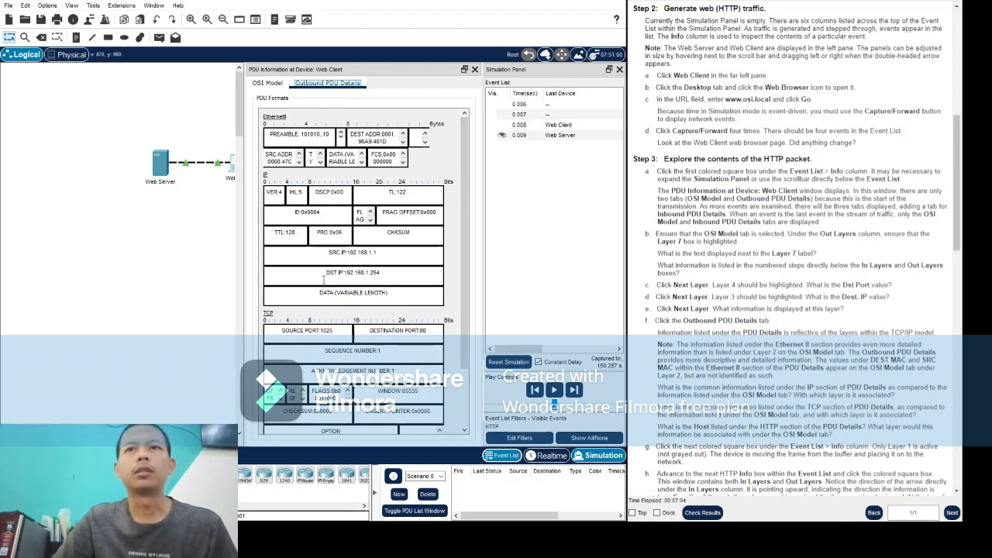
scroll(369, 303, "down", 2)
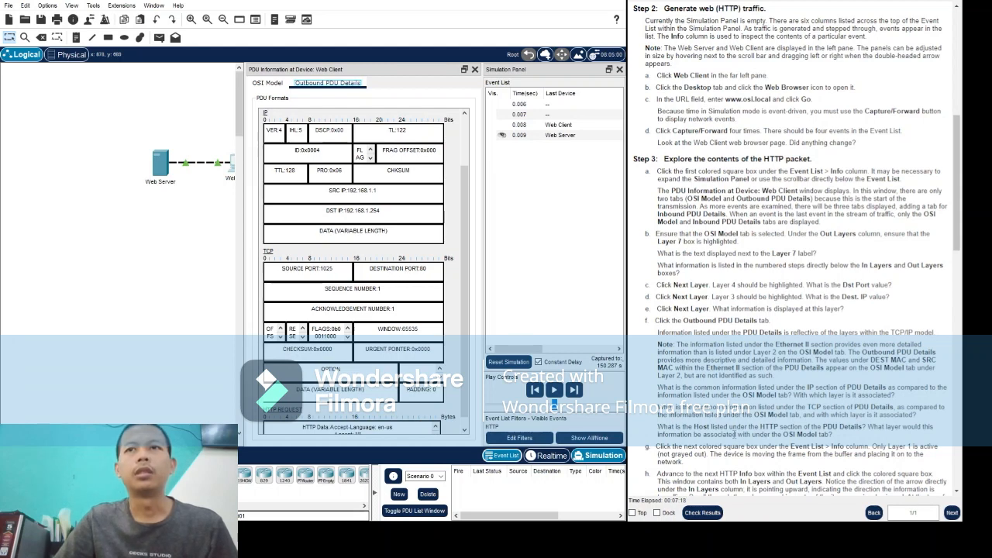
scroll(787, 415, "down", 1)
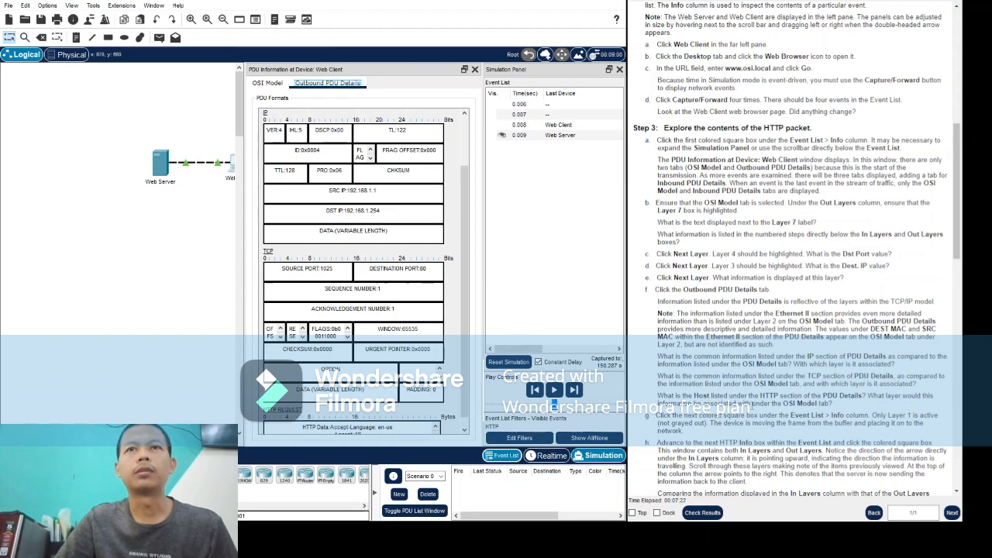
scroll(387, 313, "down", 1)
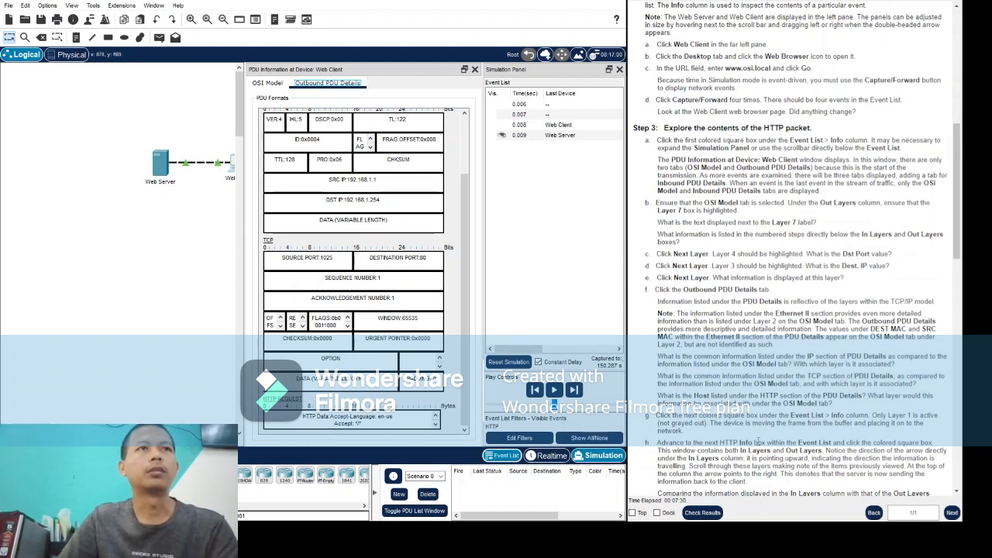
scroll(758, 440, "down", 1)
scroll(746, 422, "down", 1)
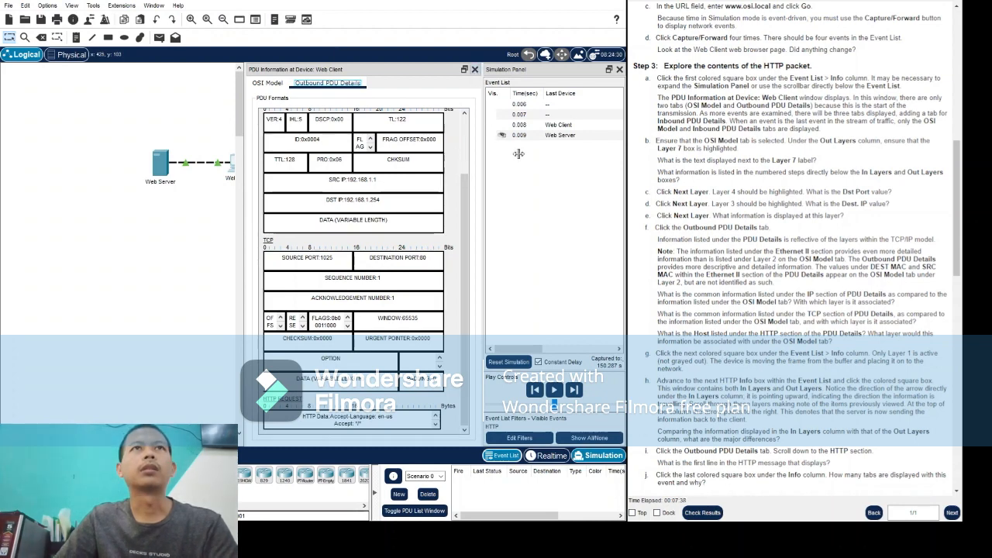
left_click(475, 69)
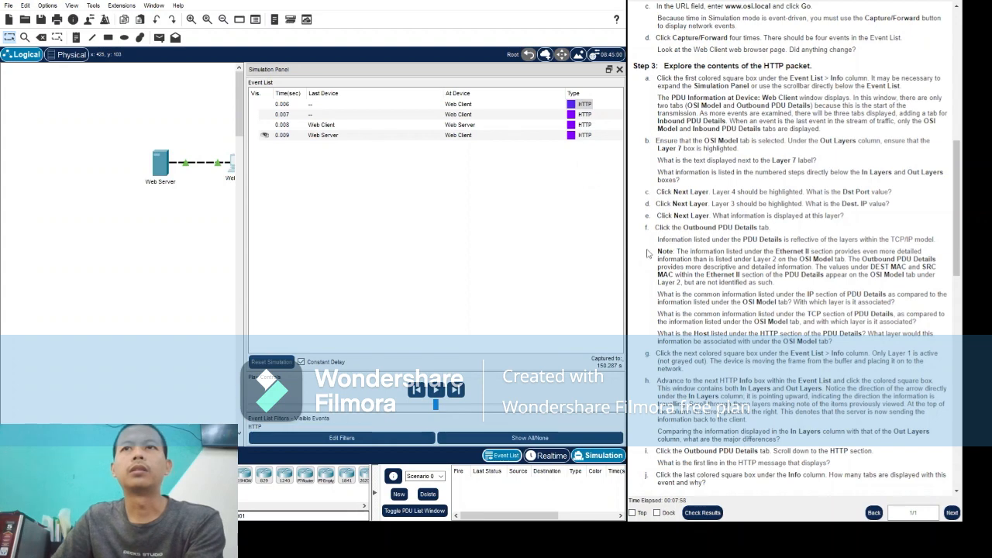
Open the PDU information of the second HTTP event at 0.007 s and enlarge it to examine its active layers.
left_click(572, 114)
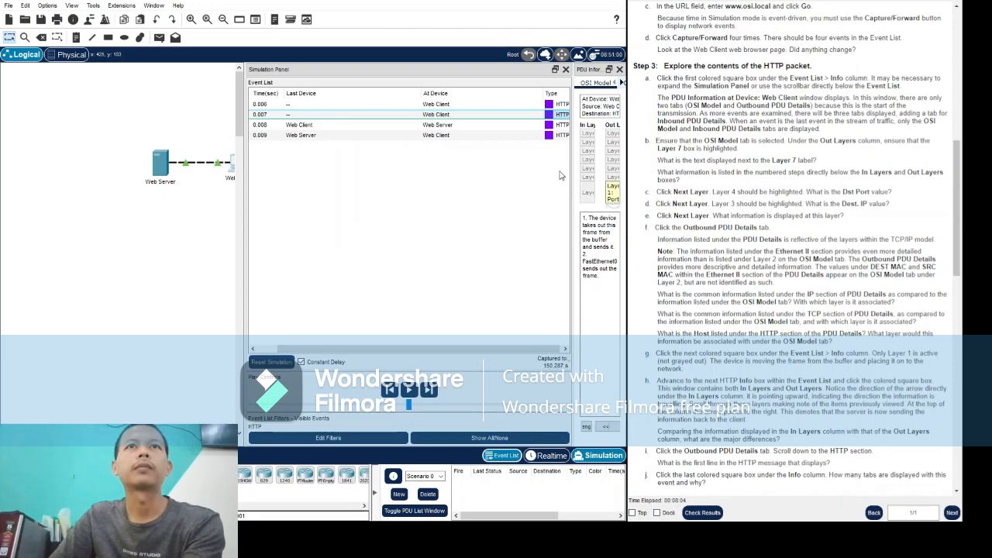
left_click_drag(572, 169, 347, 172)
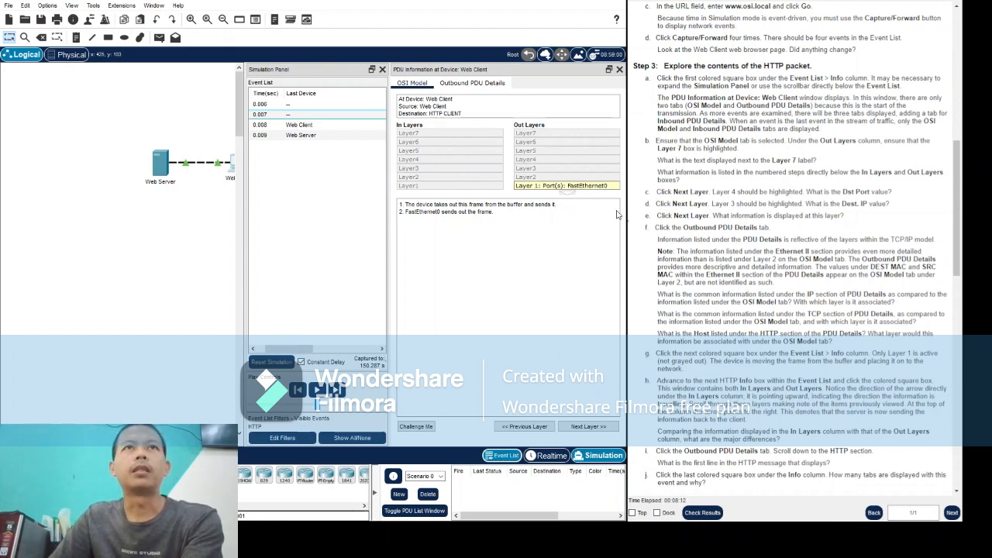
scroll(783, 422, "down", 1)
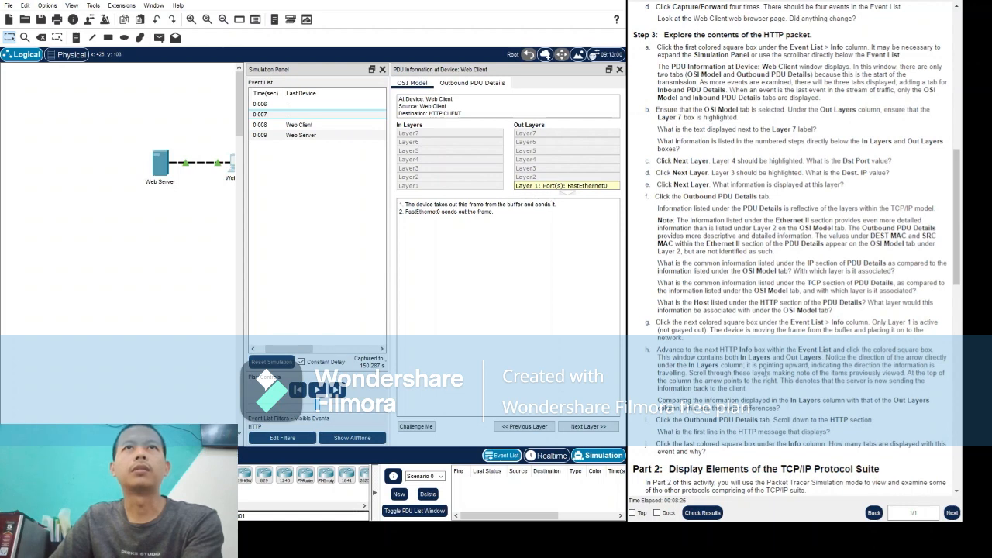
scroll(763, 366, "down", 1)
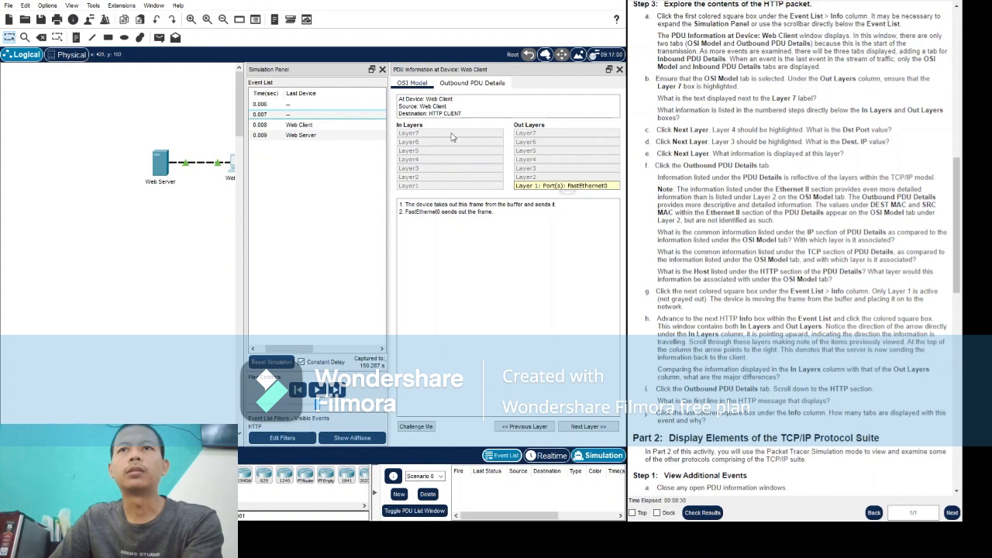
Examine the second event's outbound PDU details down to the HTTP request section, and close its PDU information.
left_click(468, 83)
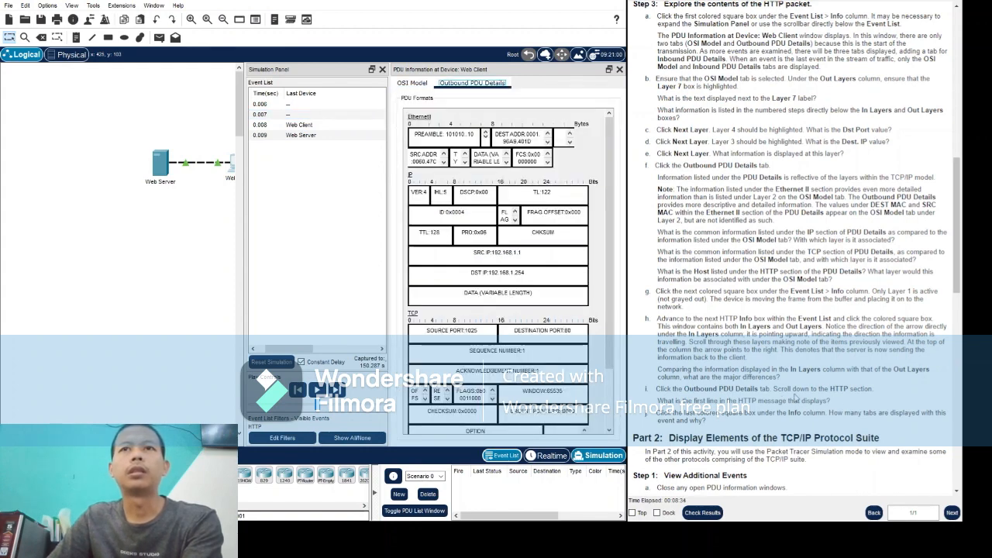
scroll(495, 303, "down", 3)
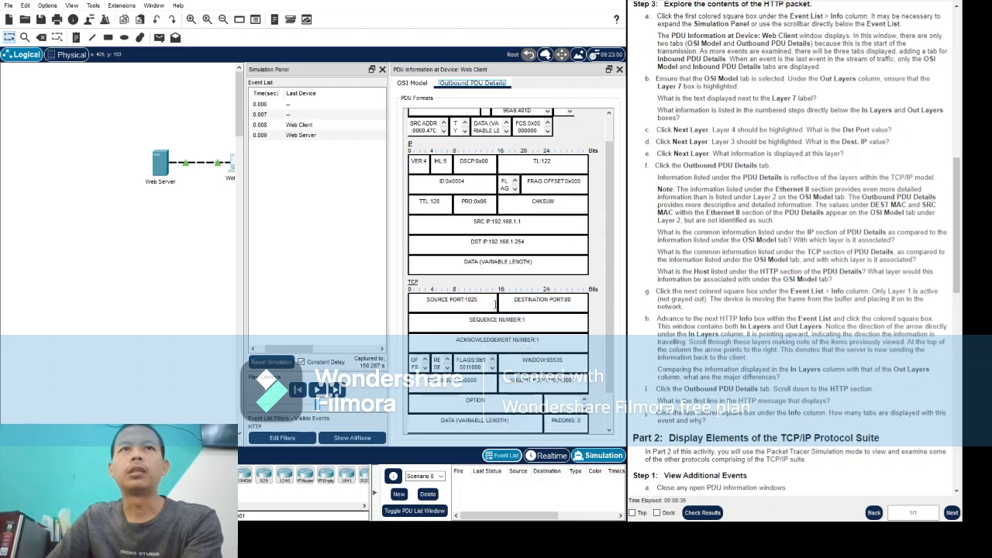
scroll(465, 388, "up", 4)
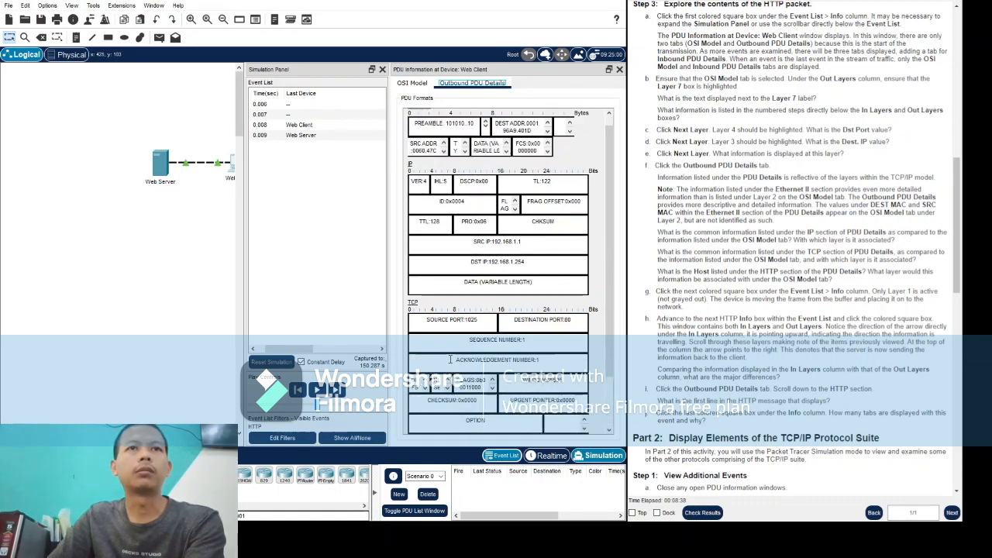
scroll(449, 363, "down", 4)
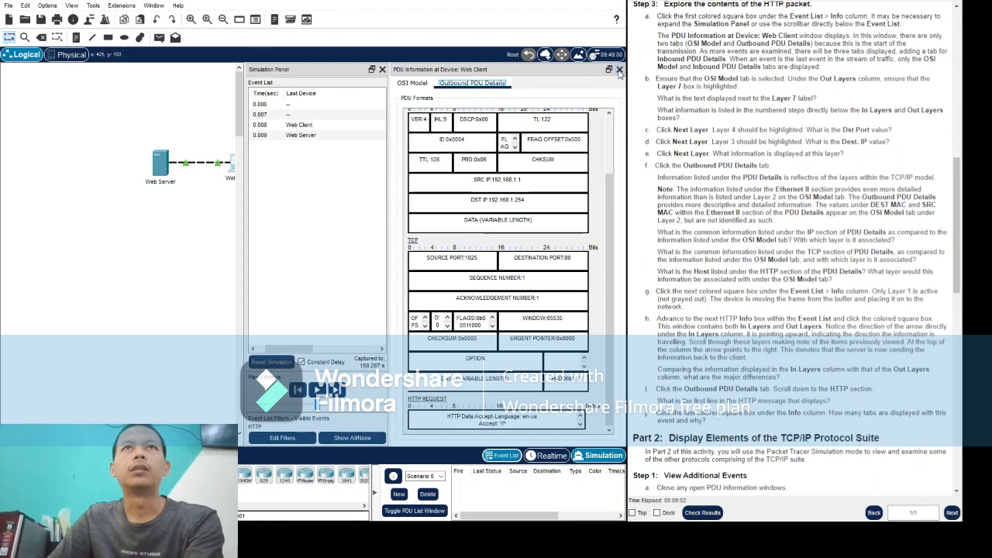
left_click(620, 69)
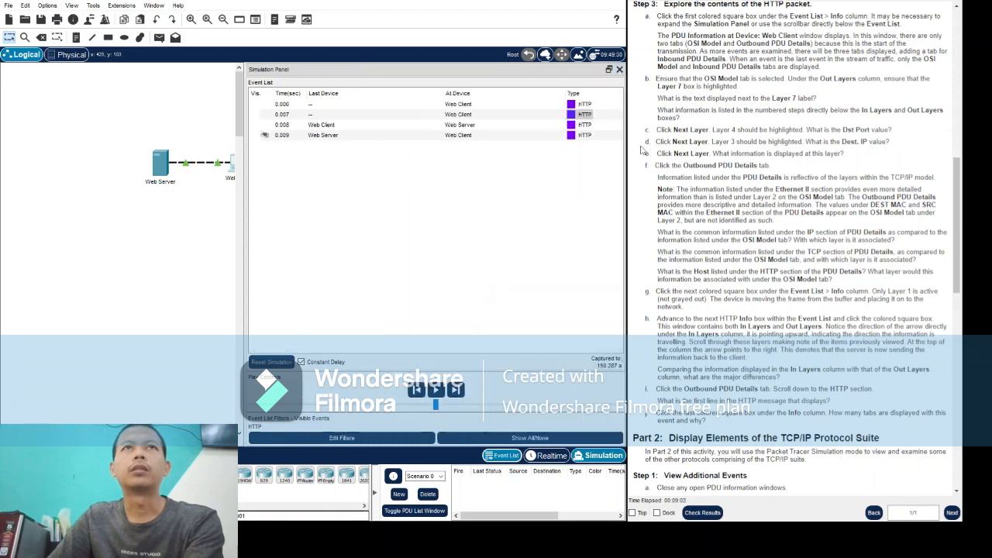
Open the PDU information of the HTTP event at 0.008 s and enlarge it to compare its In Layers with its Out Layers.
left_click(591, 125)
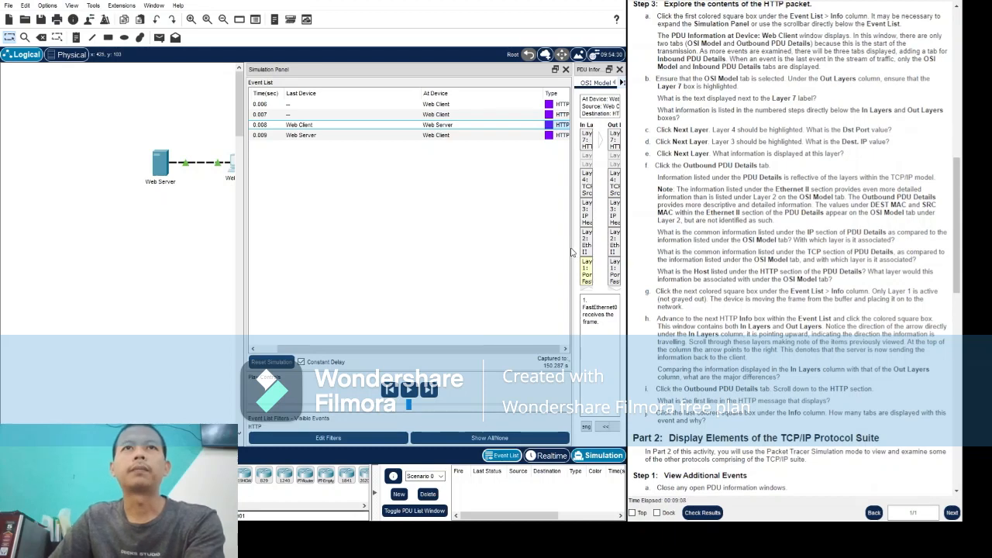
left_click_drag(574, 233, 379, 225)
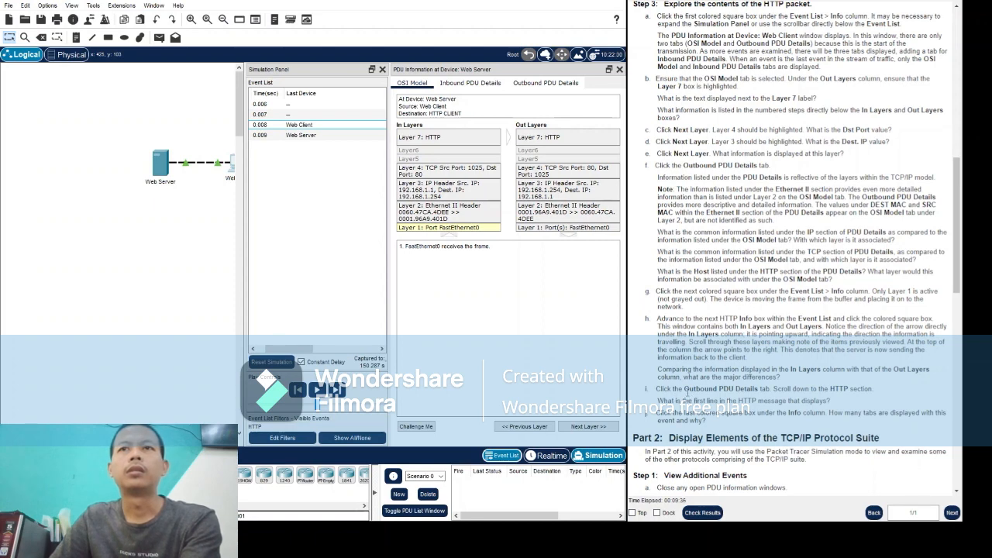
left_click(465, 85)
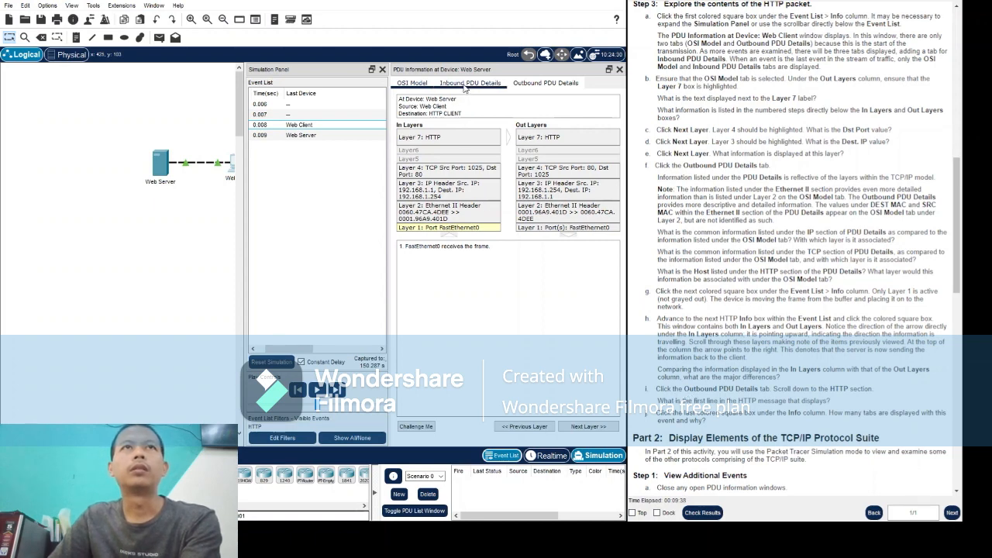
left_click(532, 87)
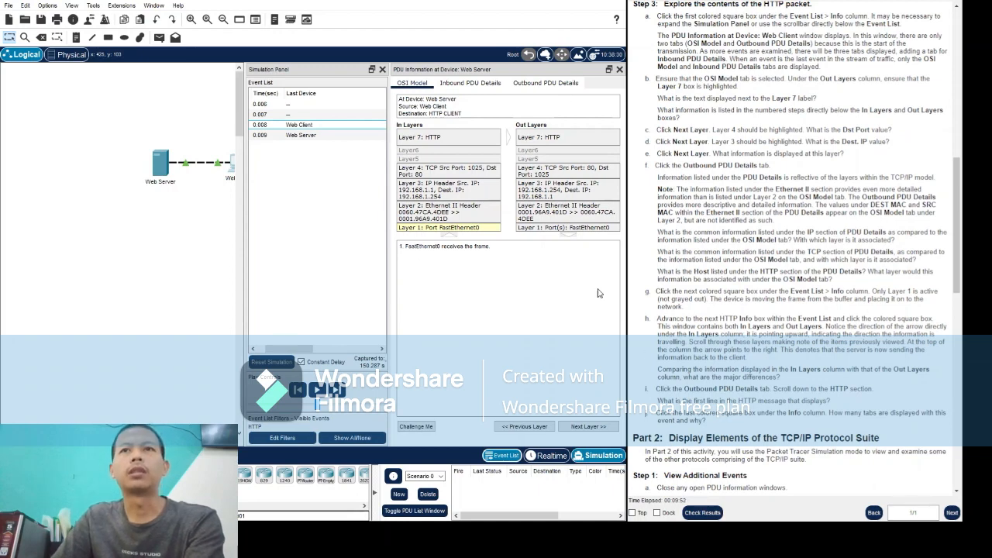
Examine the 0.008 s event's outbound PDU details down to the HTTP Response section, and close its PDU information.
left_click(541, 83)
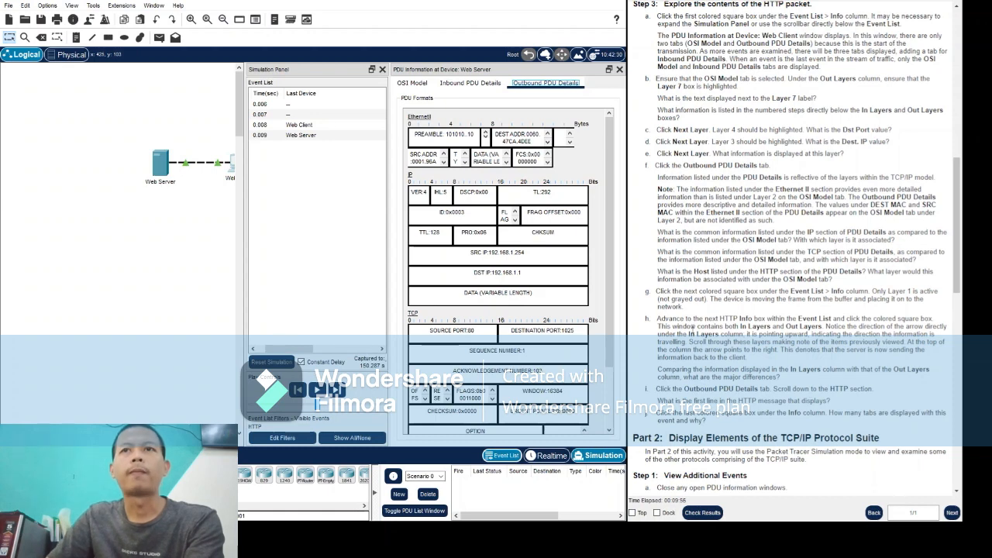
scroll(546, 312, "down", 3)
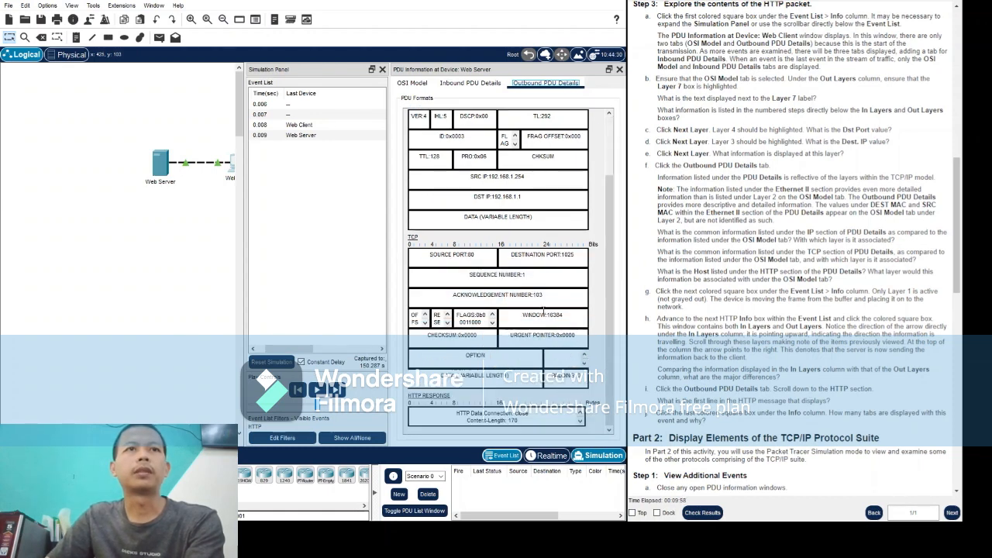
scroll(543, 314, "up", 1)
scroll(543, 320, "down", 1)
scroll(460, 409, "up", 3)
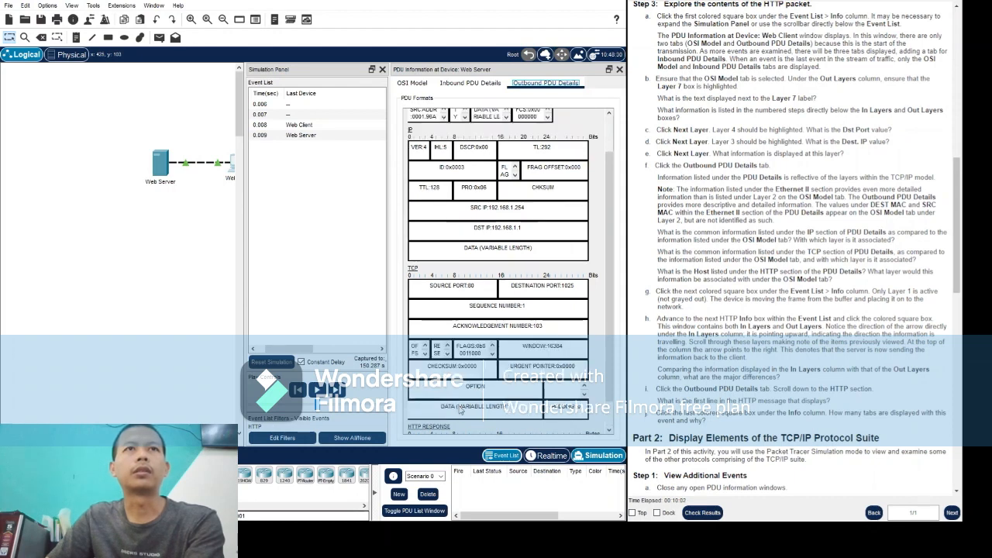
scroll(461, 409, "down", 3)
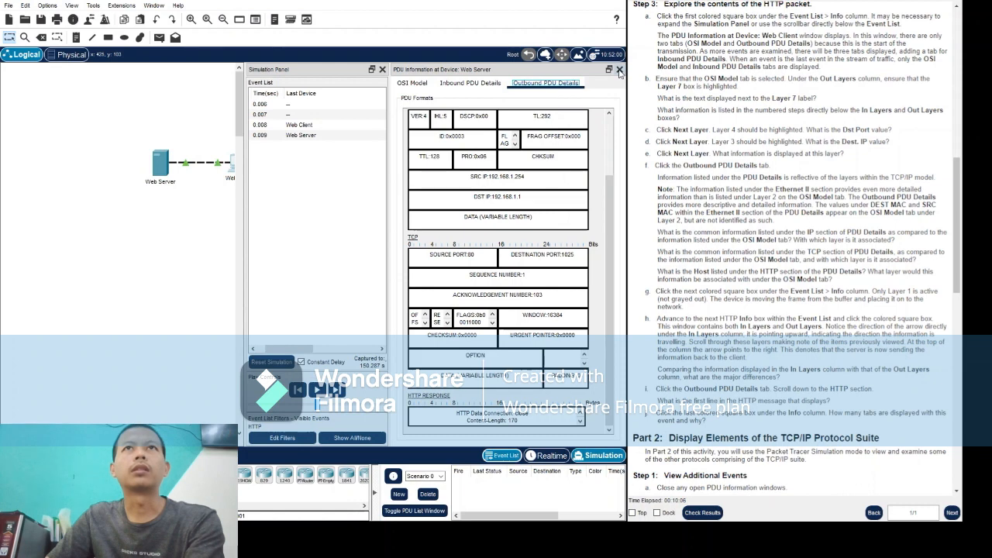
left_click(619, 70)
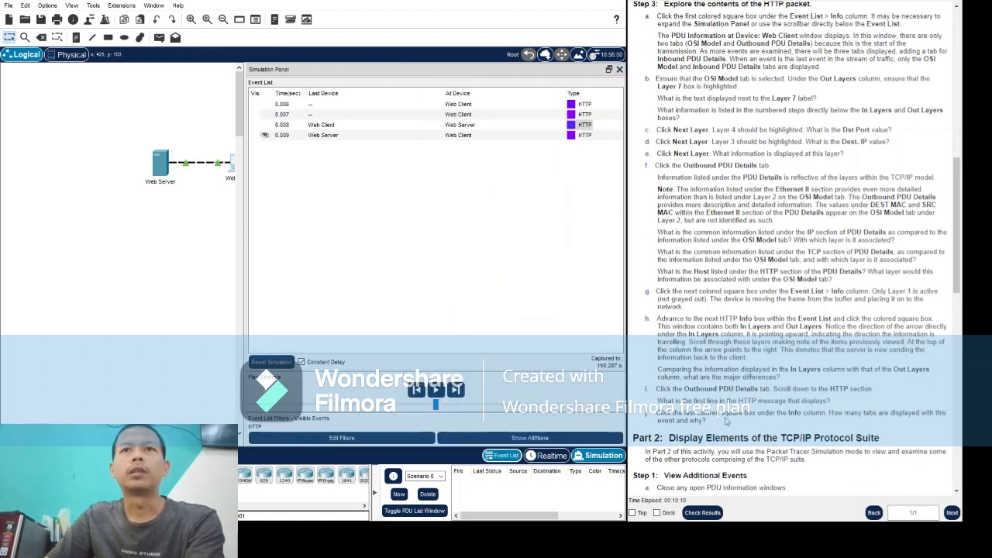
Open the last HTTP event at 0.009 s, examine its available tabs and layers against the activity question, and close its PDU information.
left_click(571, 136)
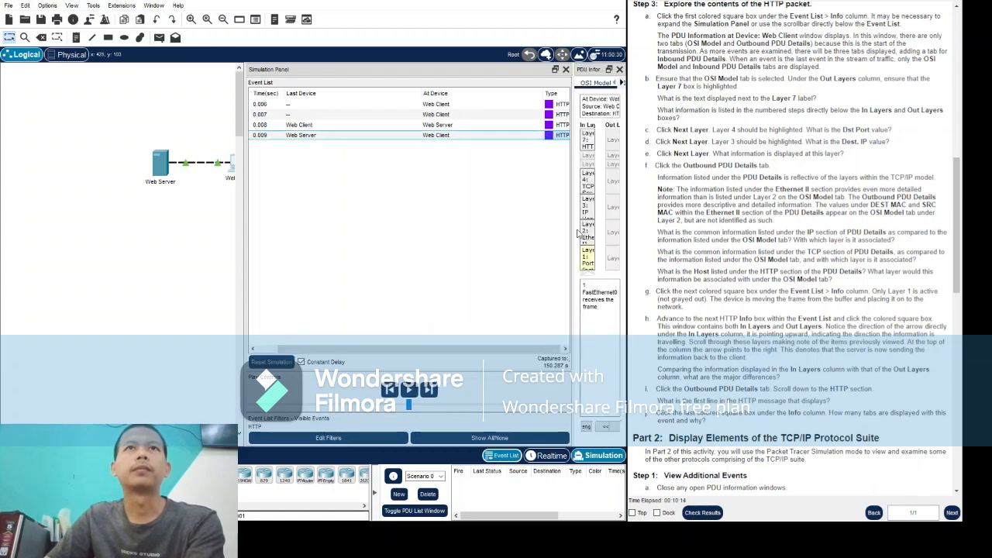
left_click_drag(571, 230, 340, 214)
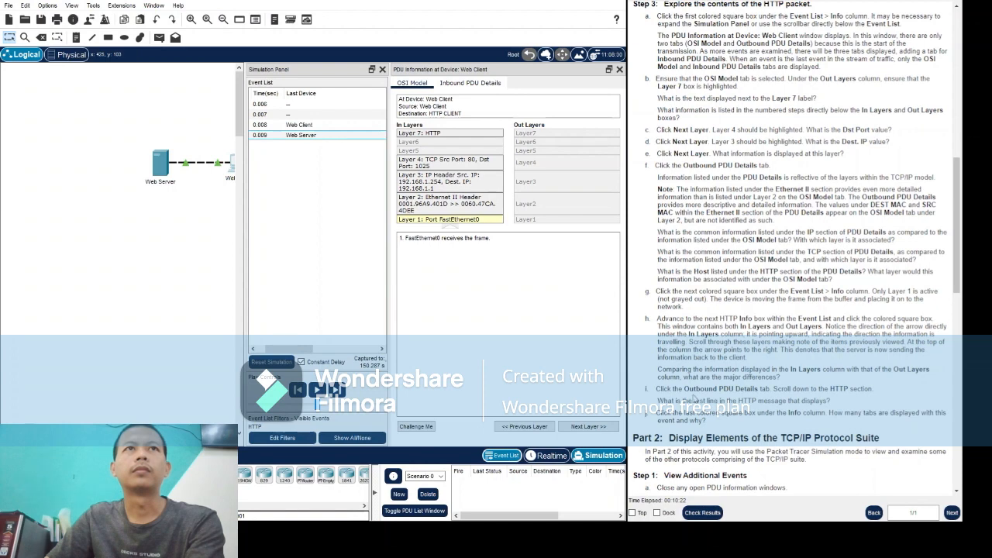
scroll(695, 400, "down", 5)
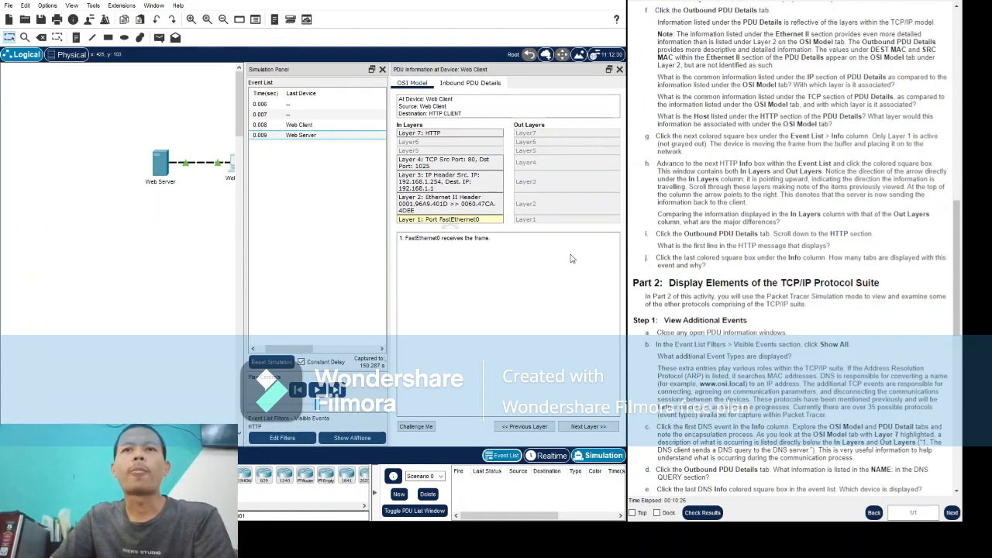
left_click(619, 70)
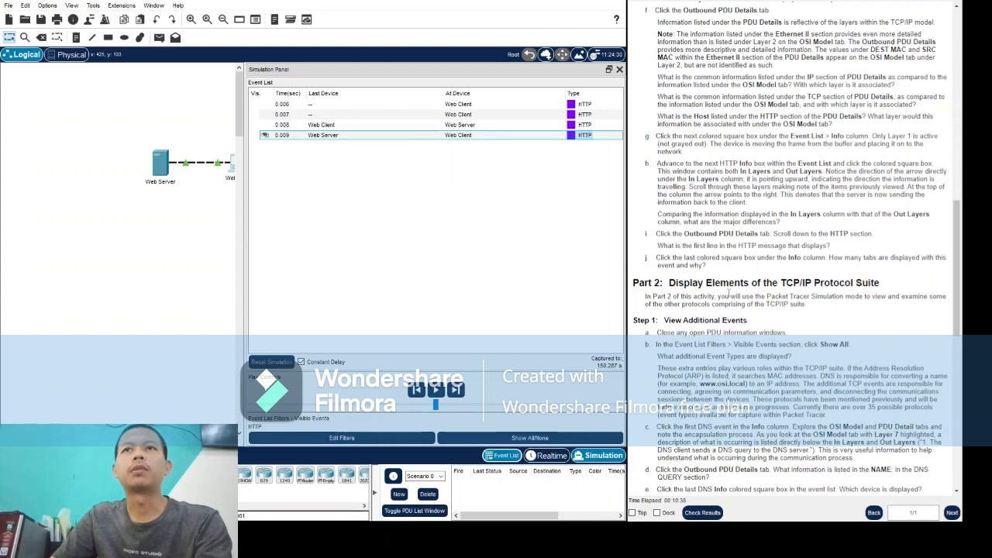
Set the event list filters to show all event types, as Part 2 of the activity asks.
scroll(787, 333, "down", 2)
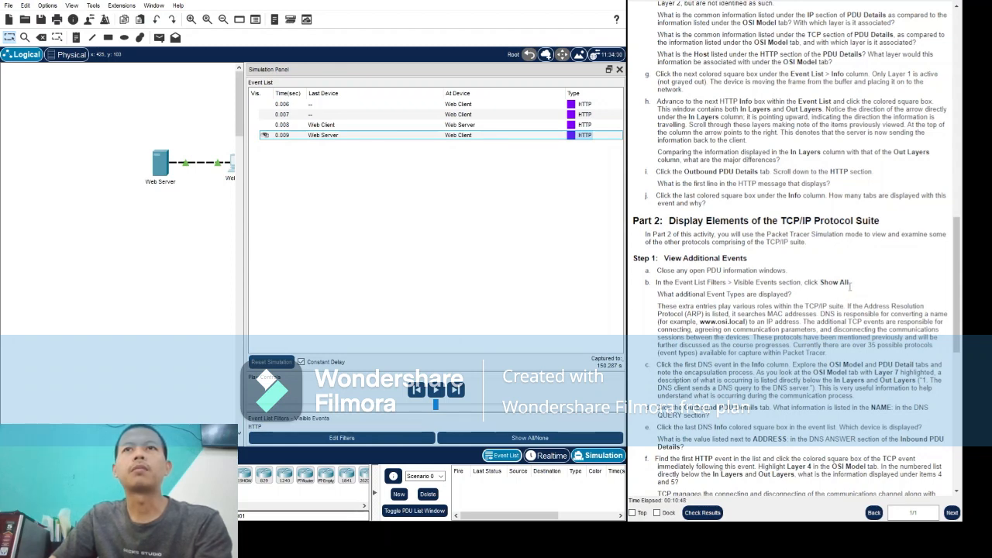
left_click(530, 438)
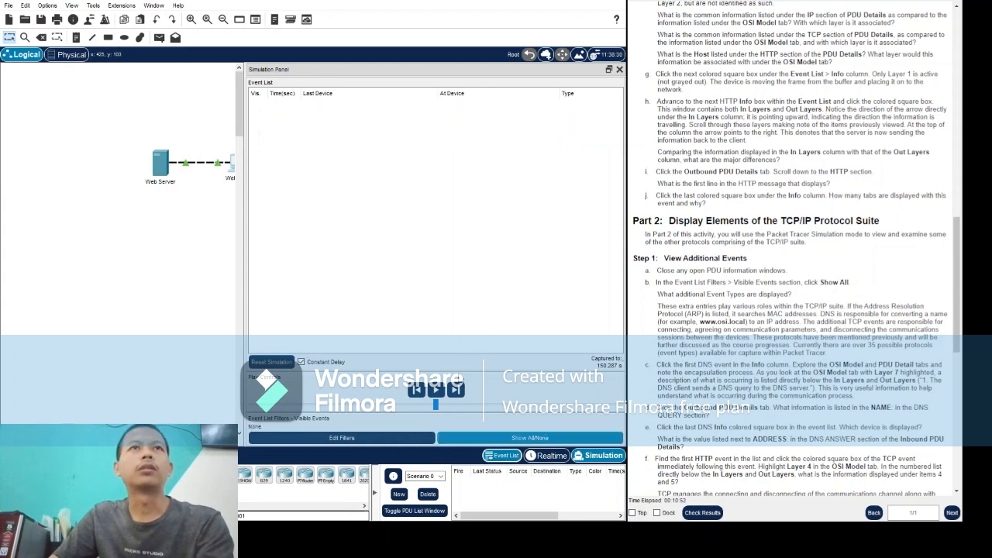
left_click(516, 438)
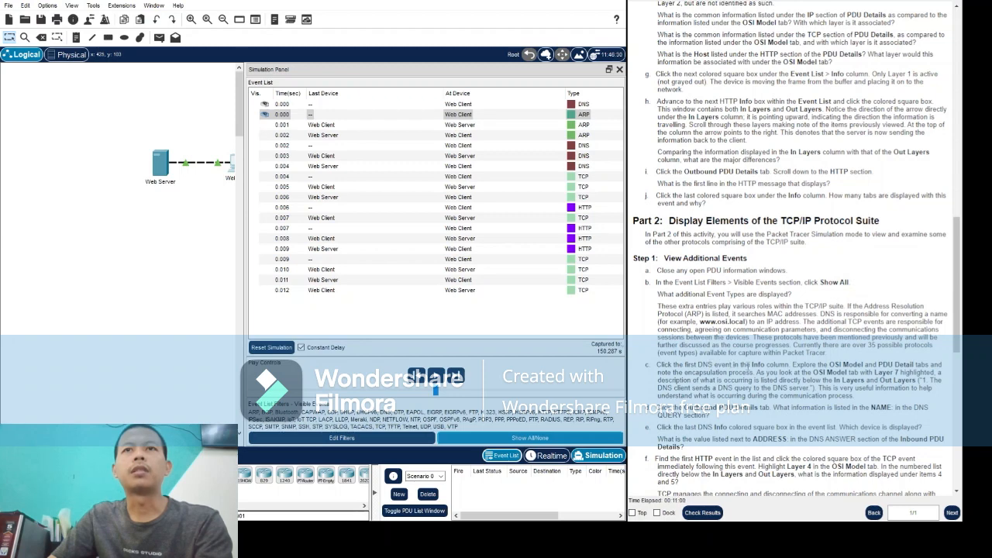
Open the PDU information of the first DNS event at 0.000 s, enlarge it, and display its outbound PDU details after viewing the OSI model.
left_click(573, 104)
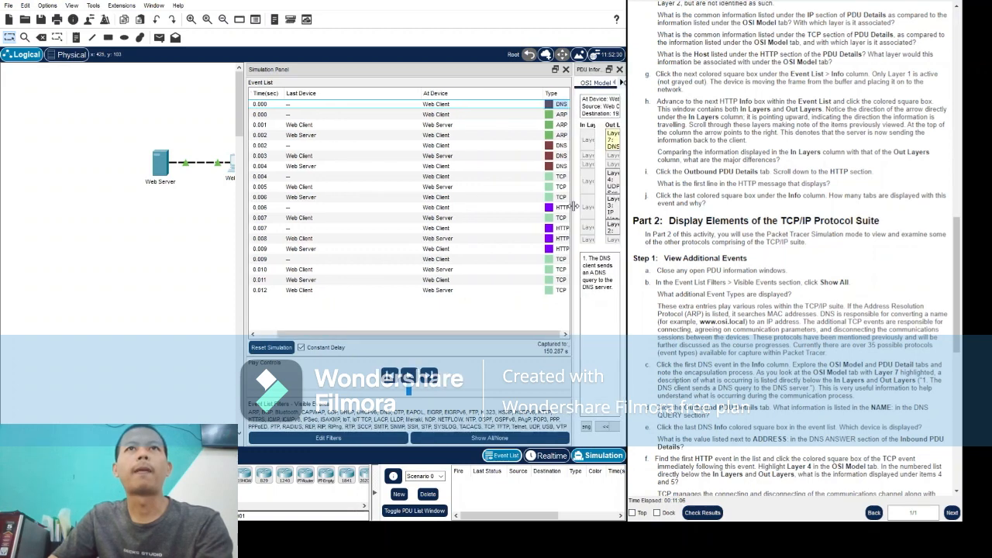
left_click_drag(574, 207, 389, 194)
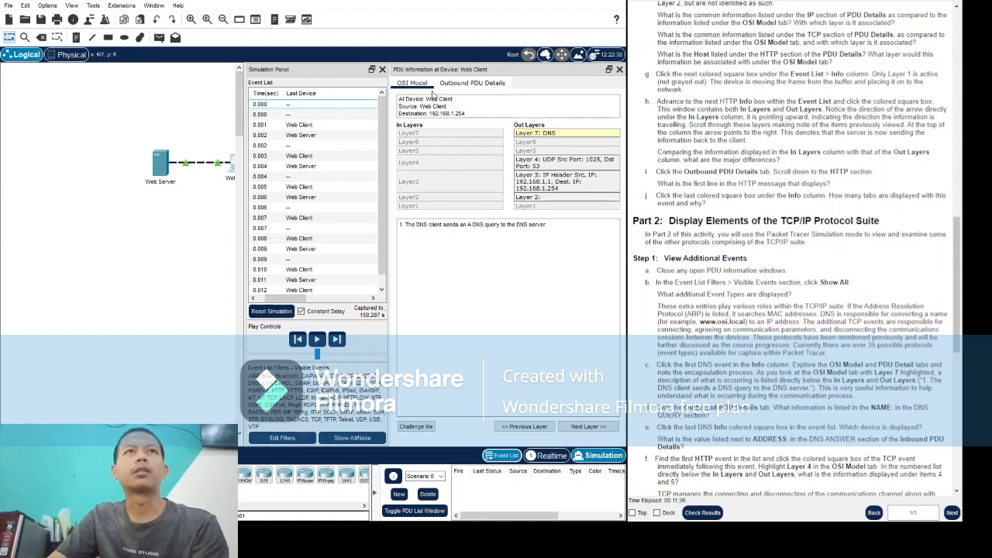
left_click(468, 87)
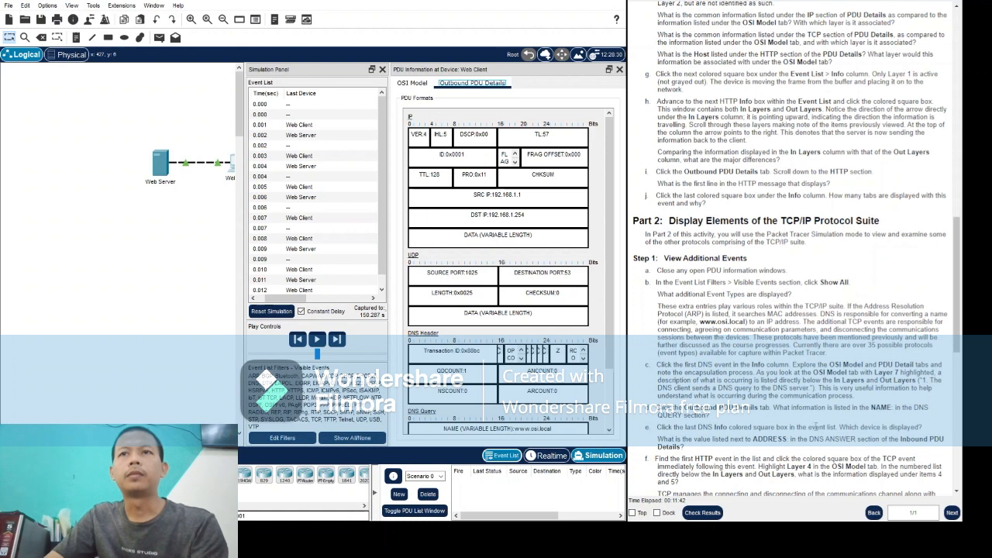
Examine the first DNS event's outbound IP, UDP and DNS sections for the NAME in the DNS Query, and close its PDU information.
scroll(505, 310, "down", 3)
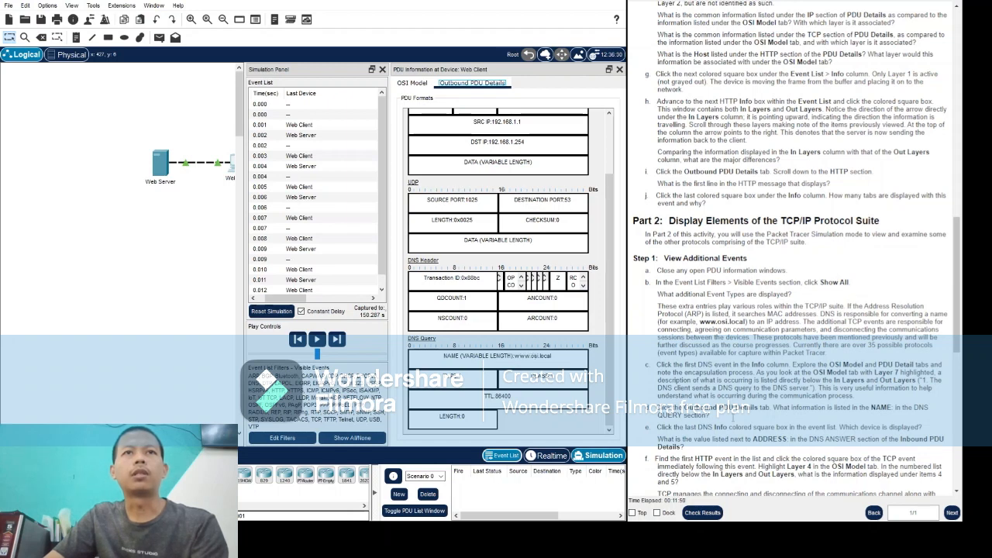
scroll(707, 453, "down", 1)
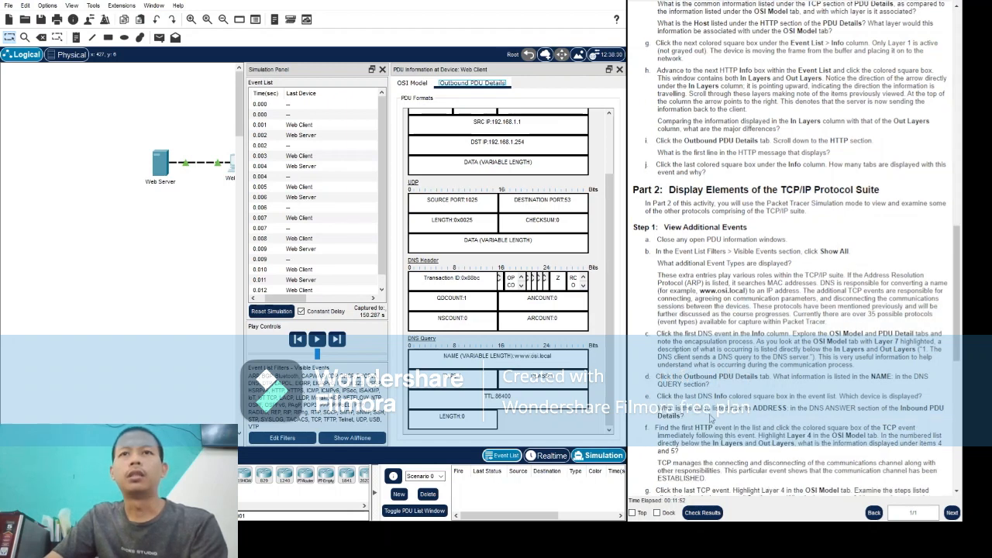
scroll(710, 417, "up", 1)
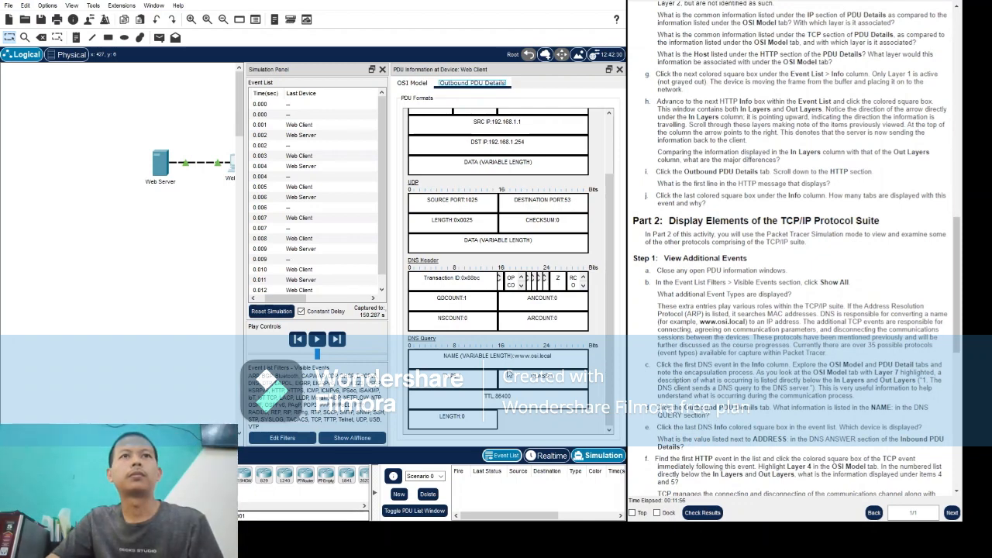
scroll(508, 375, "up", 3)
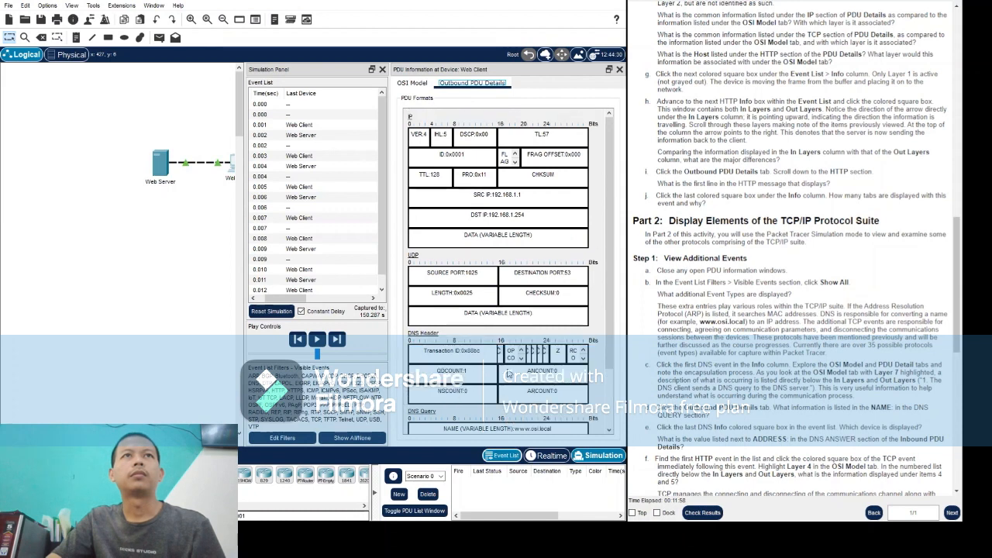
scroll(508, 375, "down", 3)
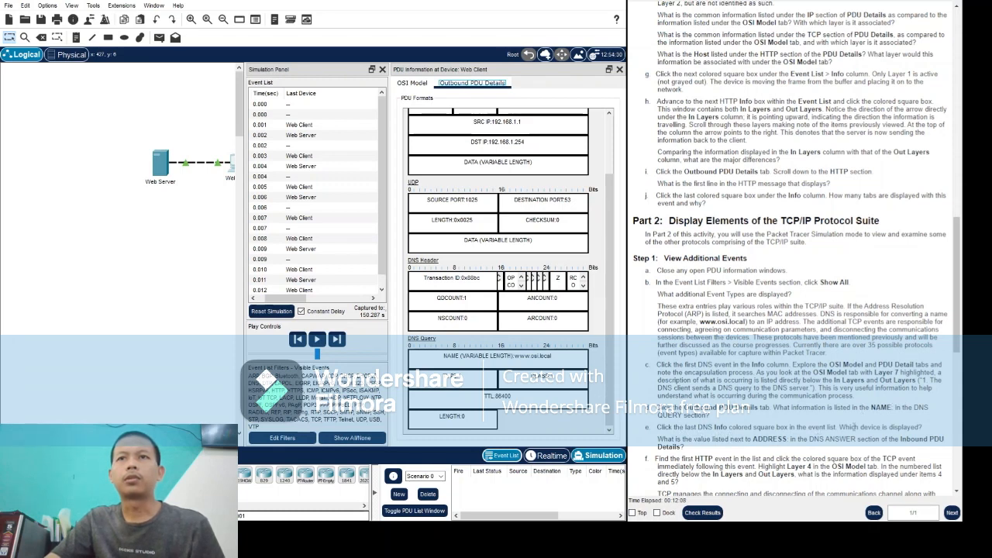
left_click(619, 70)
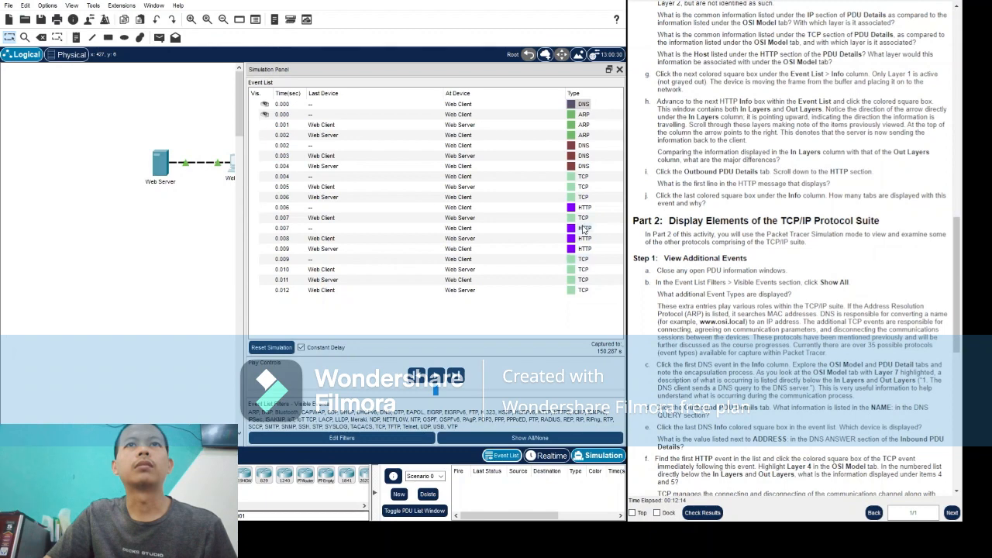
Open the PDU information of the last DNS event at 0.004 s, enlarge it to check the device, and display its inbound PDU details.
left_click(572, 167)
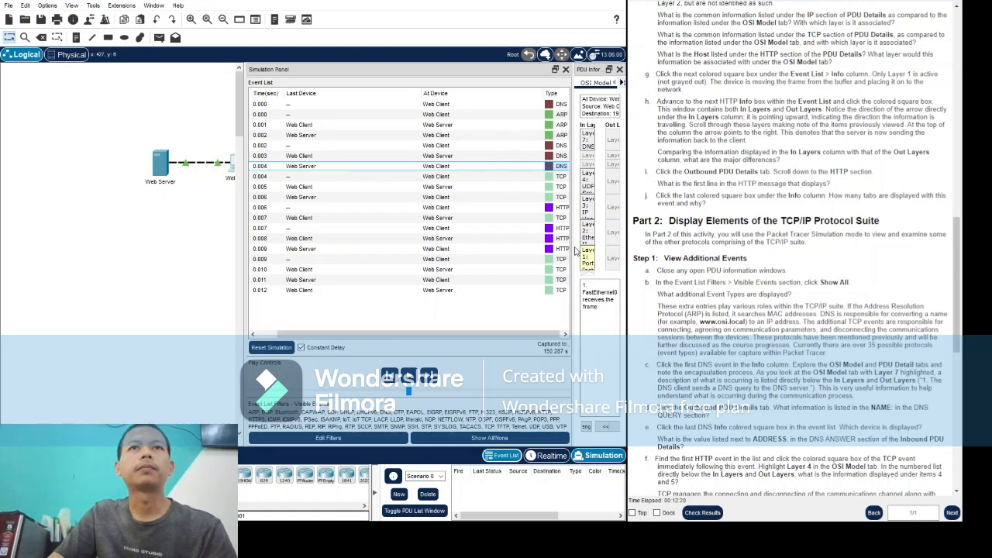
left_click_drag(561, 246, 382, 226)
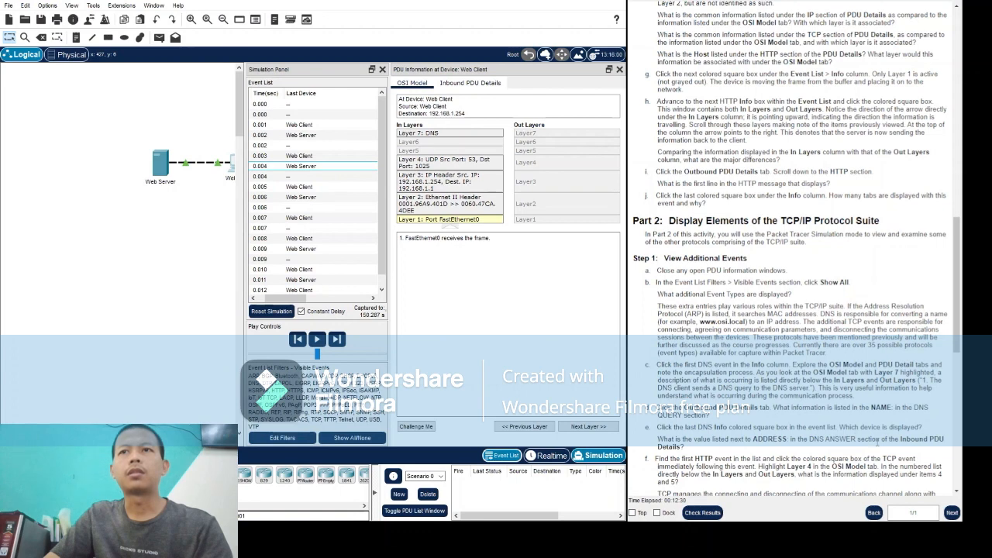
left_click(459, 85)
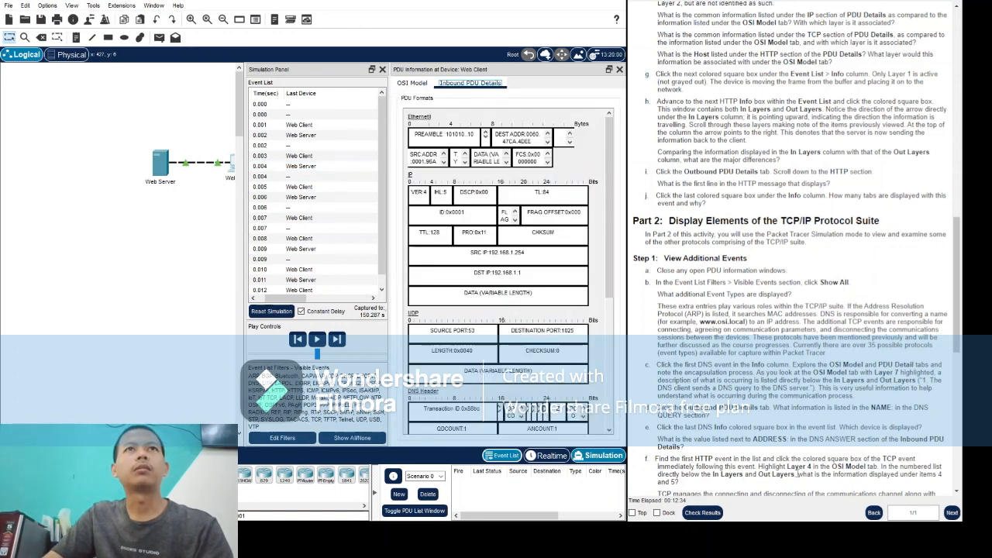
Examine the last DNS event's inbound details for the address in the DNS Answer section, and close its PDU information.
scroll(524, 322, "down", 4)
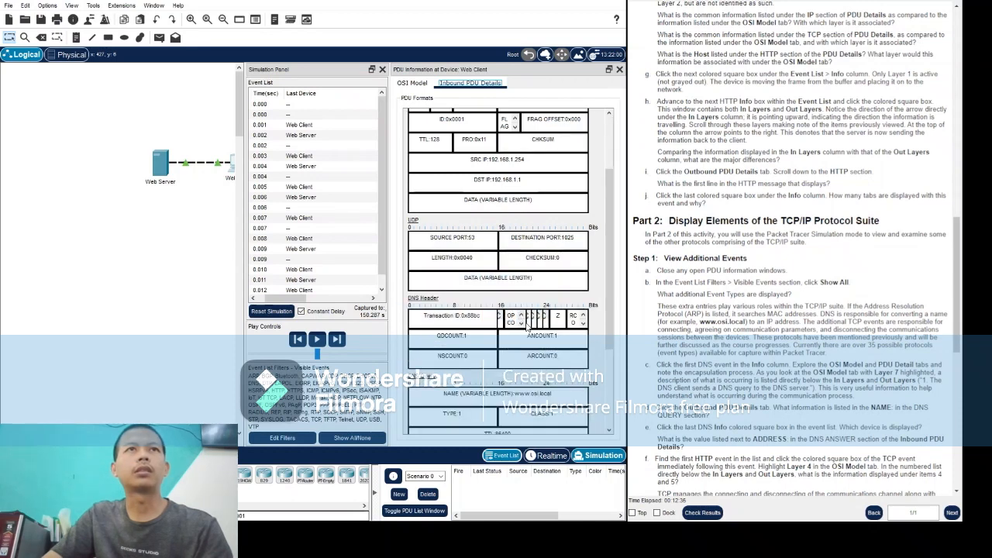
scroll(526, 329, "down", 3)
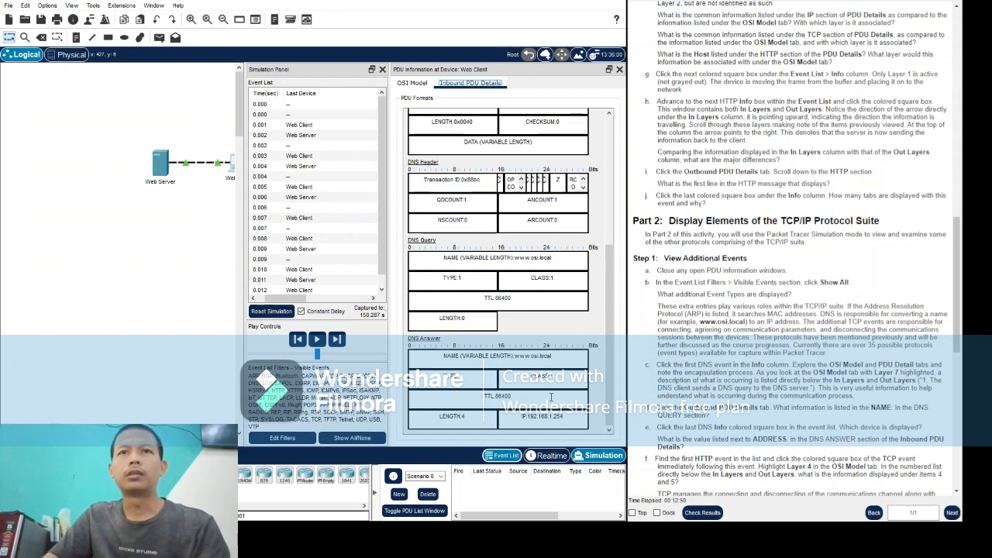
scroll(524, 378, "up", 2)
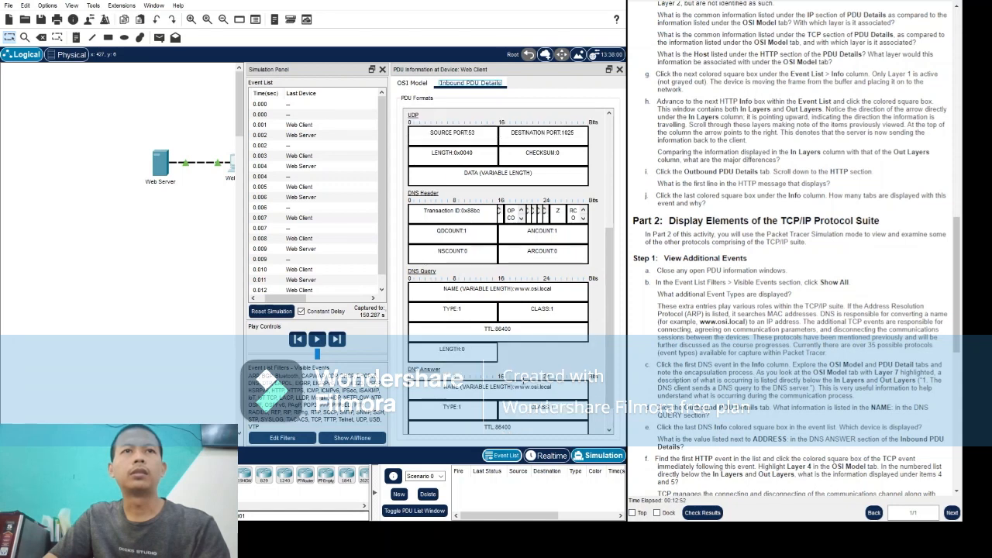
scroll(510, 271, "up", 5)
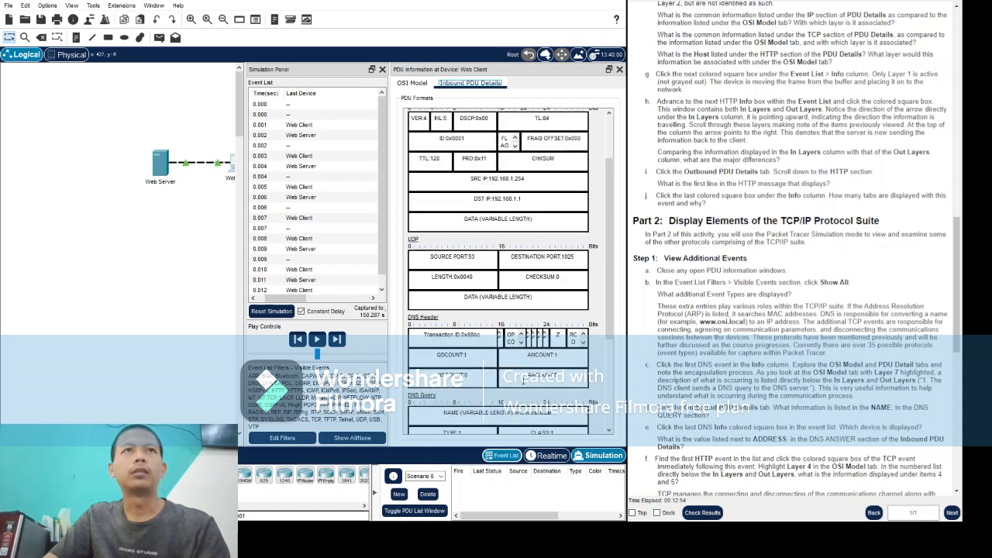
scroll(530, 361, "down", 7)
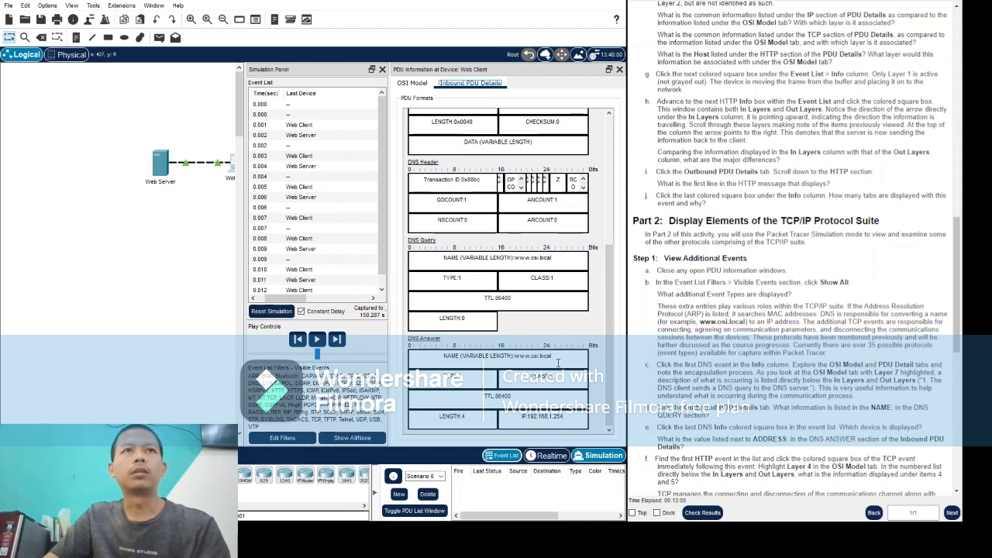
scroll(691, 425, "down", 1)
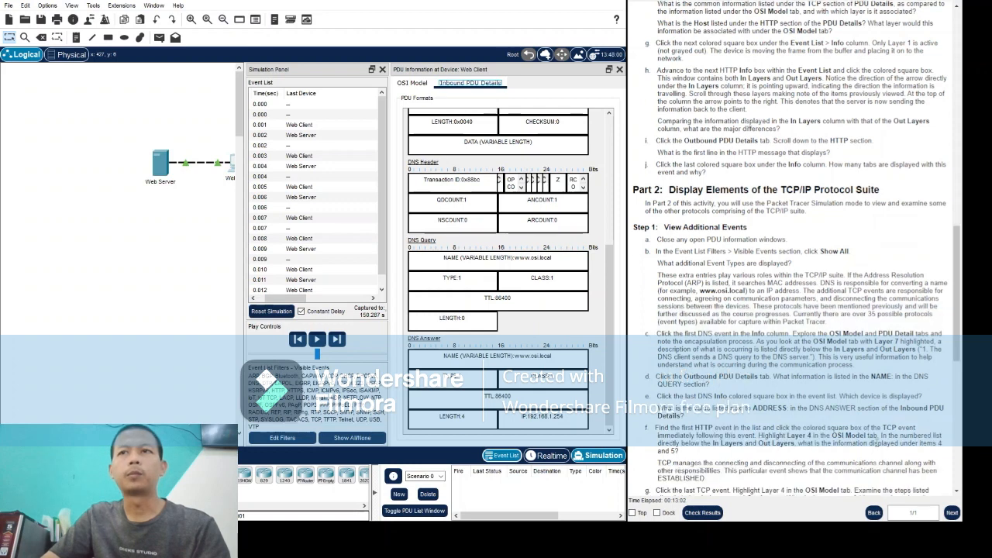
left_click(619, 69)
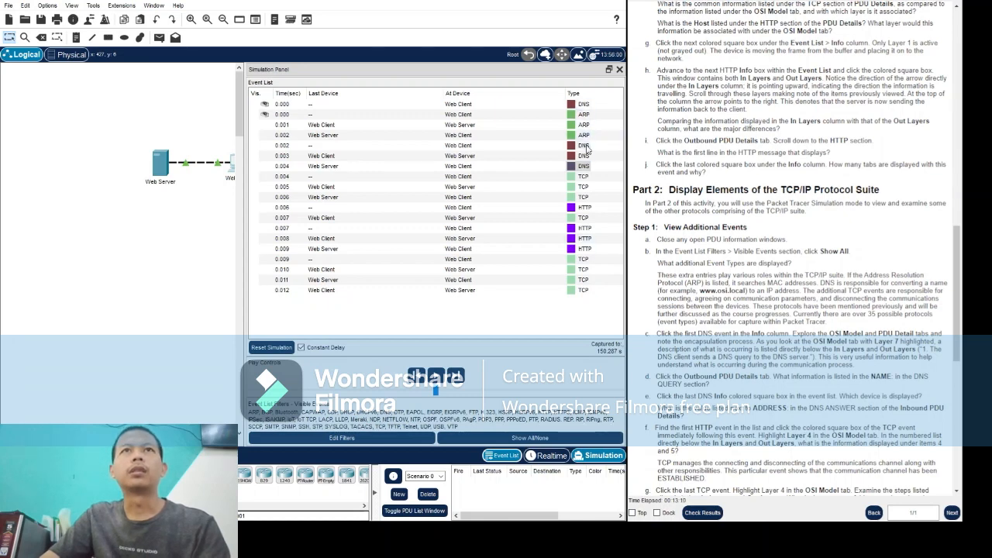
Examine the Layer 4 in-layer description of the TCP event right after the first HTTP event, for items 4 and 5, and close its PDU information.
left_click(571, 219)
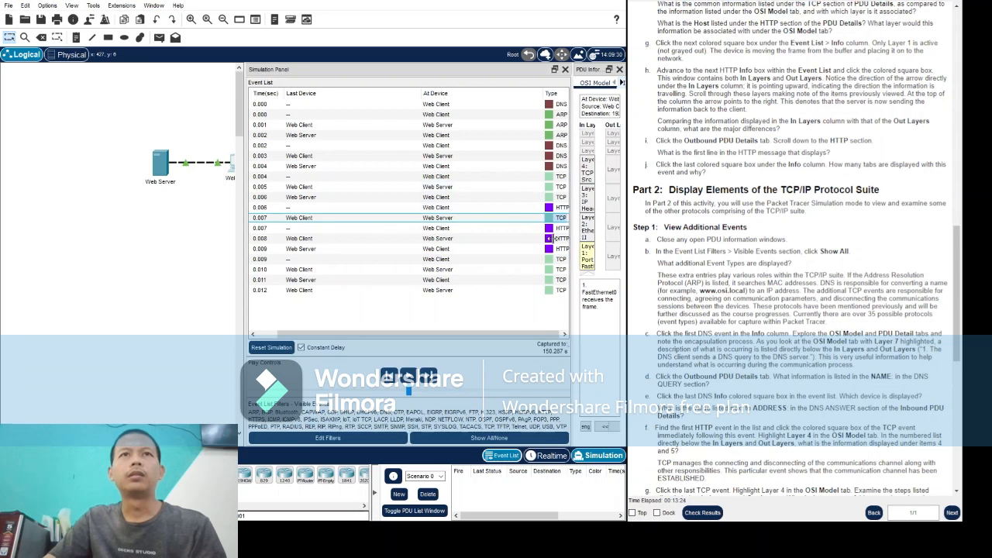
left_click_drag(575, 238, 339, 215)
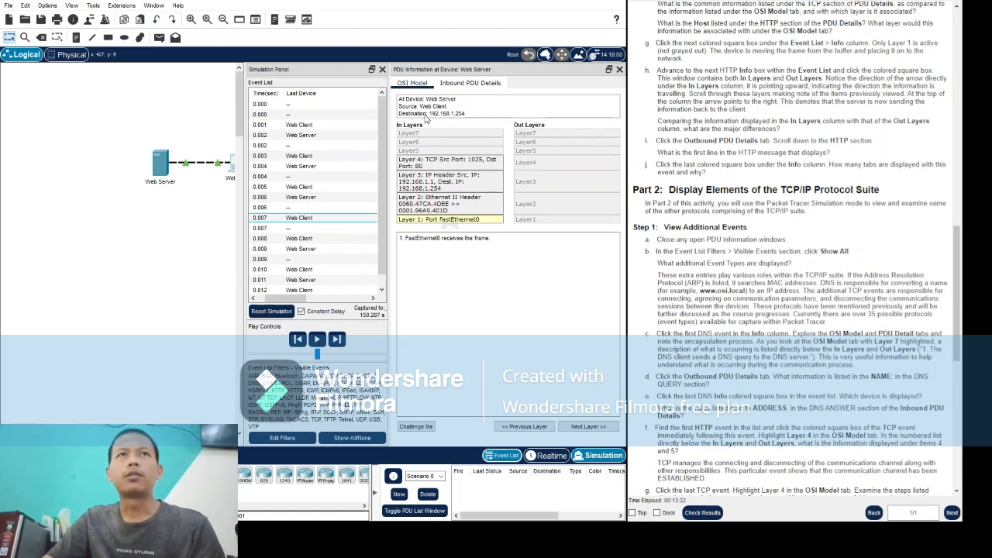
left_click(428, 164)
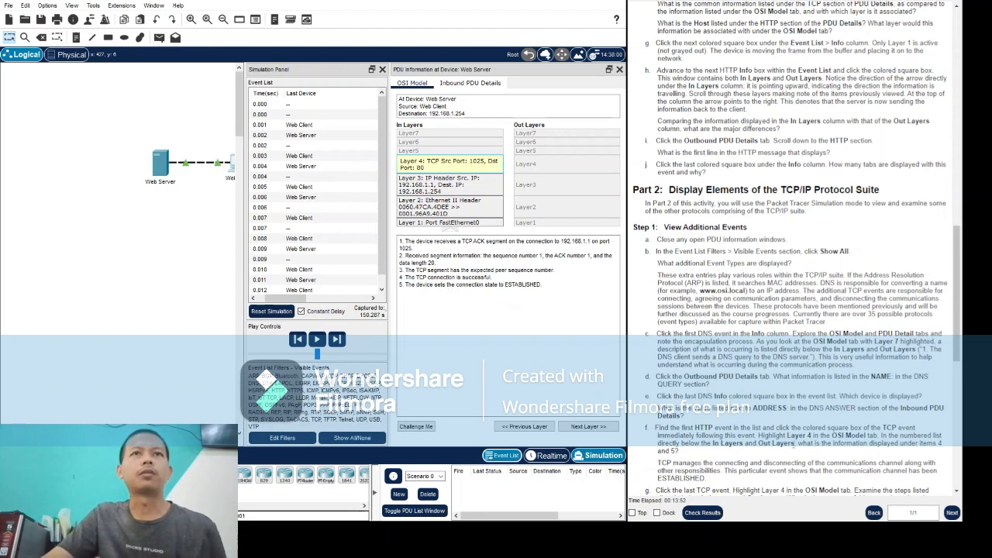
scroll(796, 445, "down", 2)
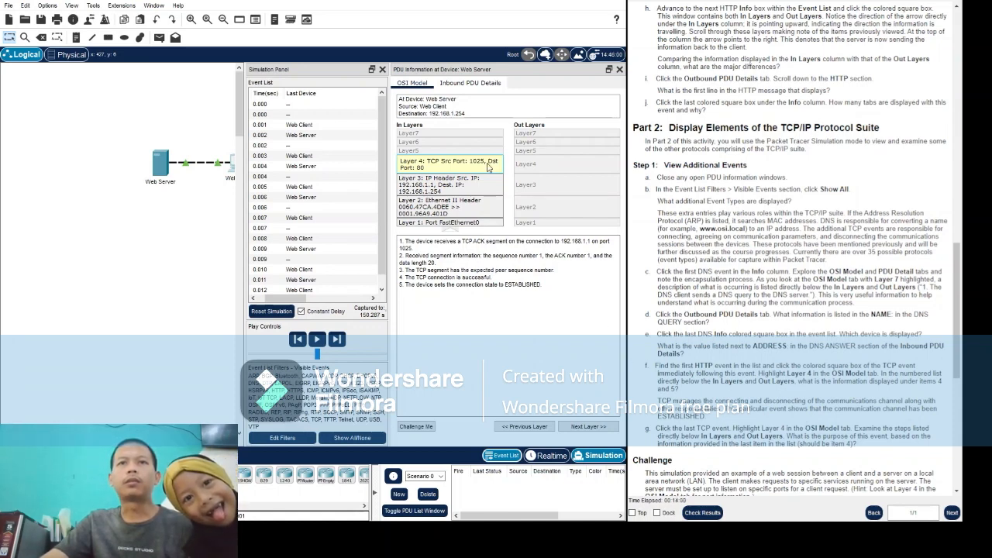
left_click(620, 70)
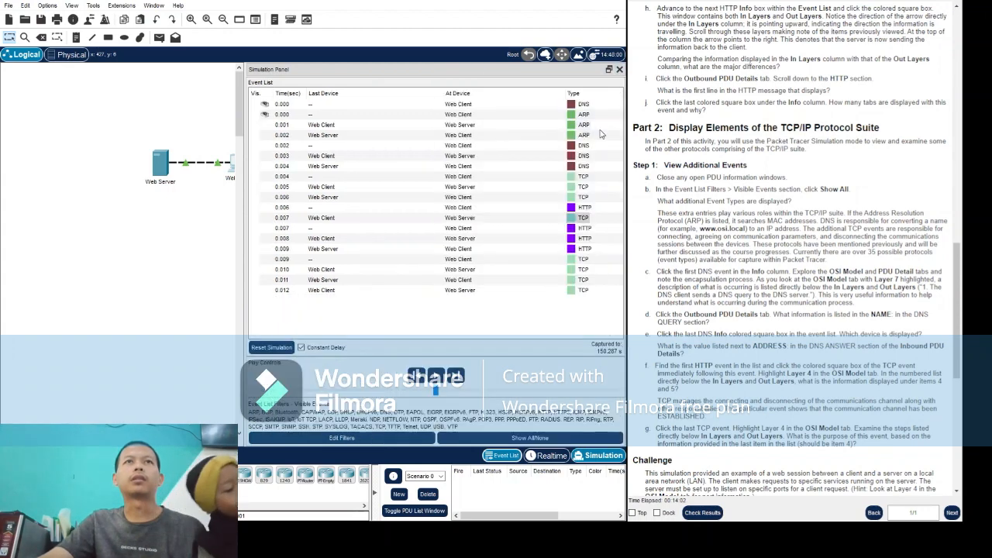
Open the PDU information of the last TCP event at 0.012 s, enlarge it, and display the Layer 4 in-layer steps in the OSI model.
left_click(571, 291)
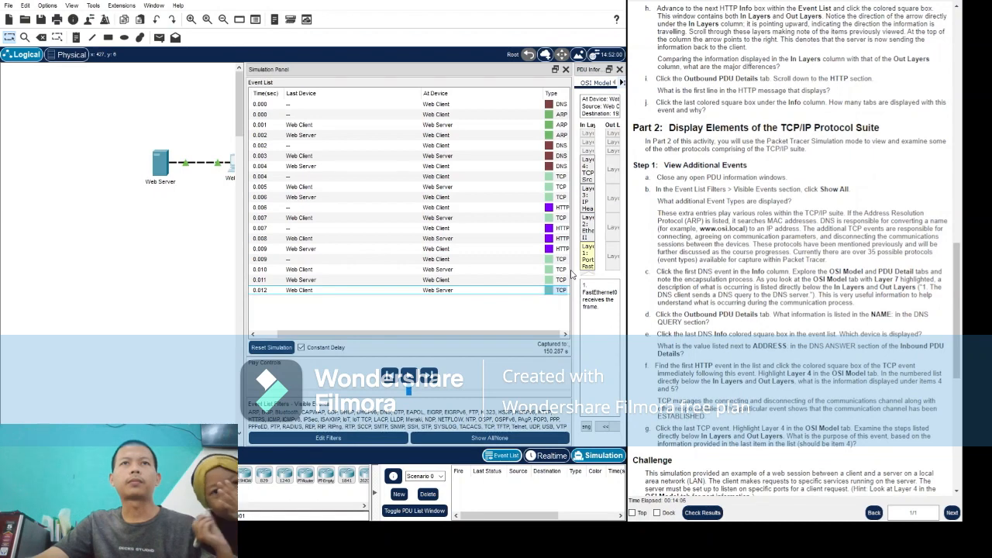
left_click_drag(572, 261, 408, 262)
scroll(806, 434, "down", 1)
scroll(805, 424, "down", 1)
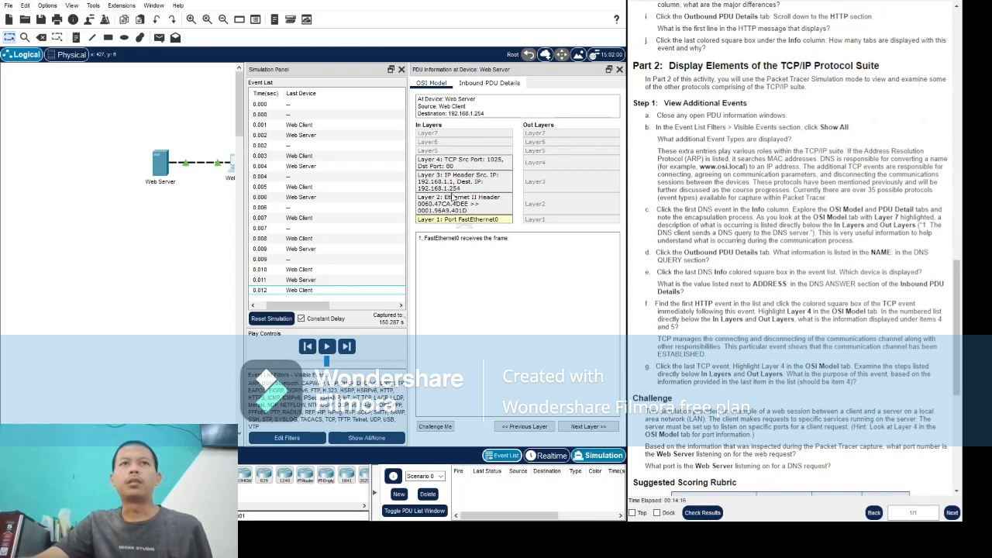
left_click(445, 164)
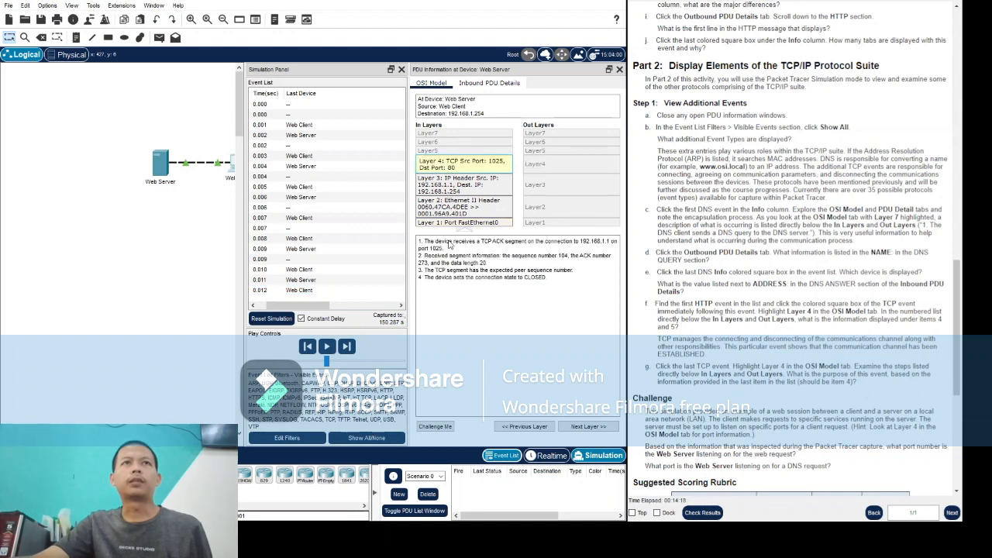